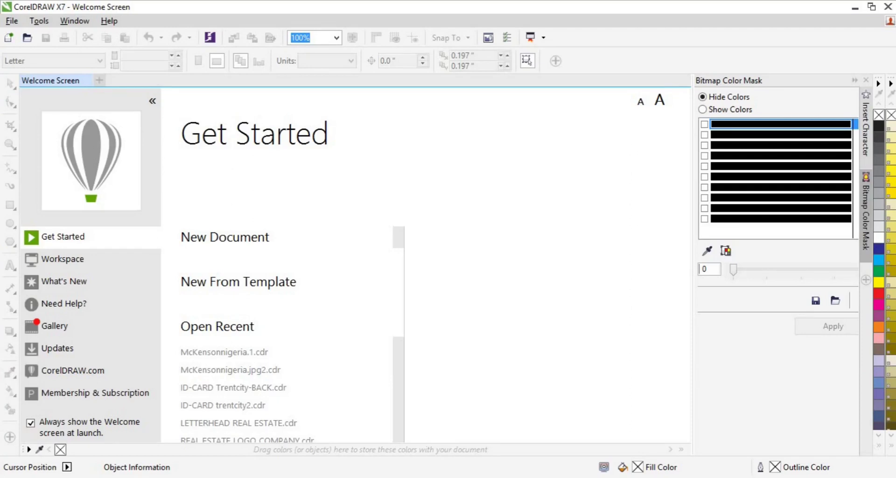
Start a new document named 'appreciation text effect in corel'.
{"action": "left_click", "coordinate": [13, 22]}
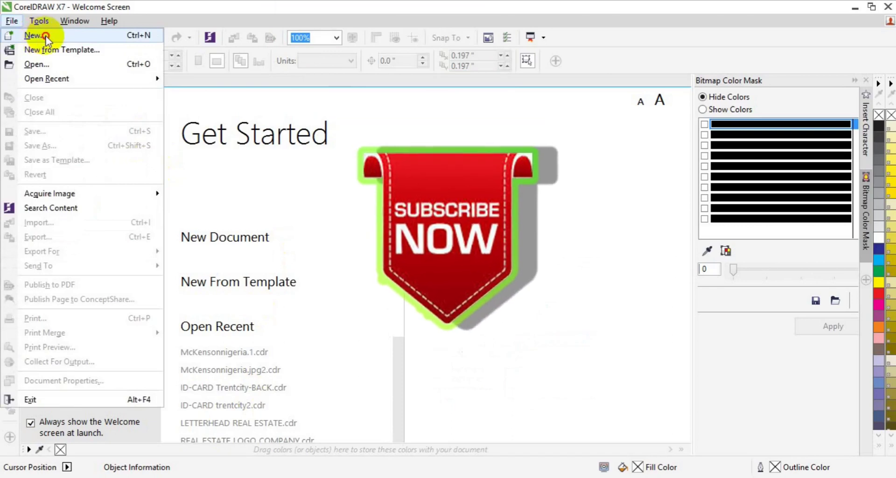
{"action": "left_click", "coordinate": [45, 36]}
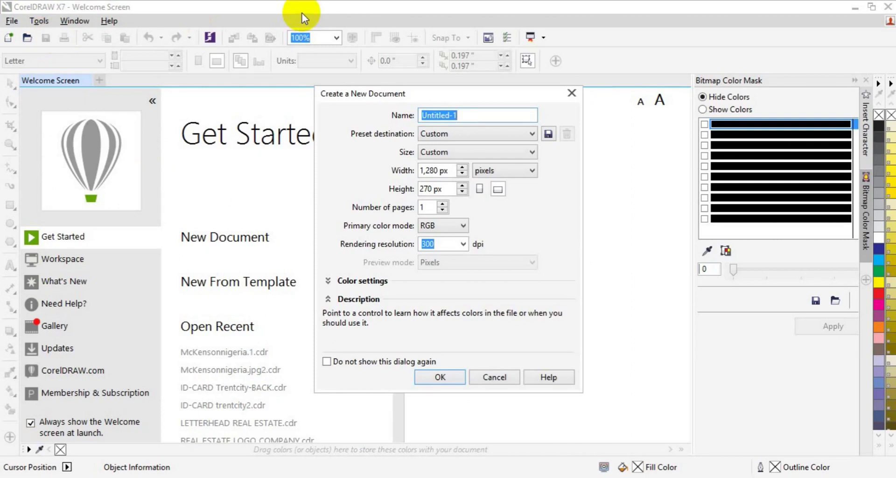
{"action": "type", "text": "apprecait"}
{"action": "key", "text": "BackSpace"}
{"action": "key", "text": "BackSpace"}
{"action": "key", "text": "BackSpace"}
{"action": "type", "text": "iation tex"}
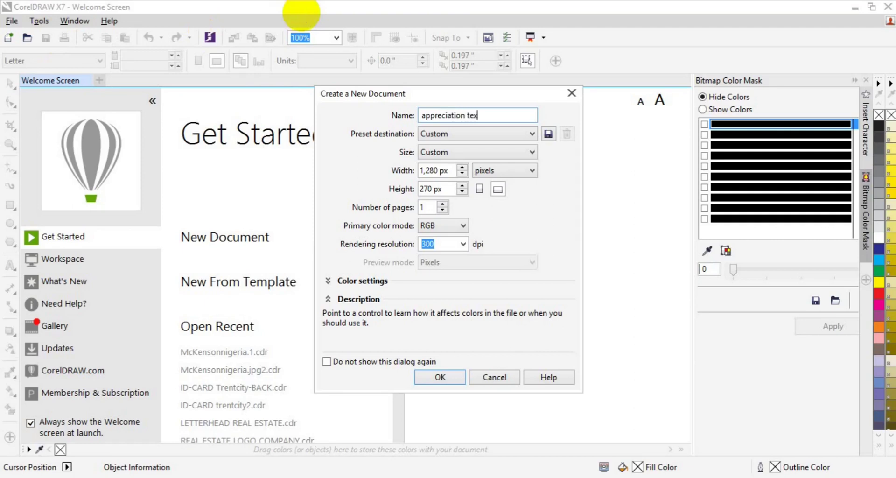
{"action": "type", "text": "t effect in corel"}
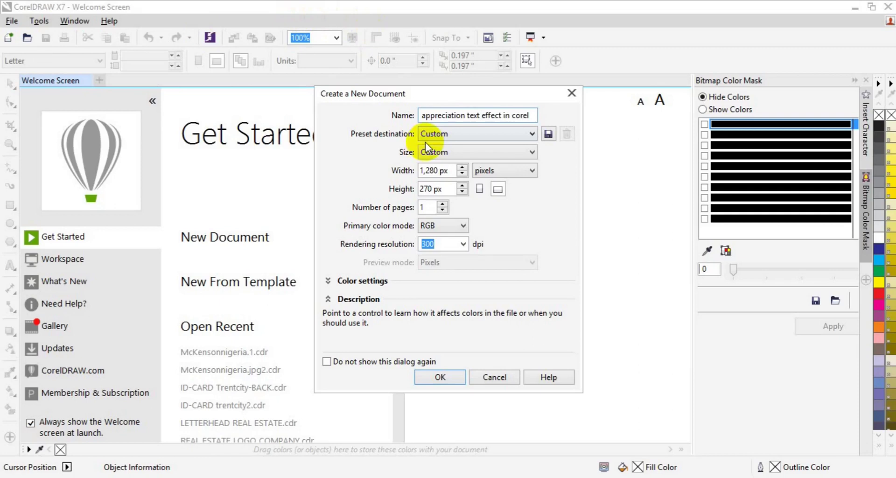
Set the page to 1,280 × 720 px in RGB at 300 dpi and create it.
{"action": "left_click_drag", "start_coordinate": [448, 170], "coordinate": [377, 181]}
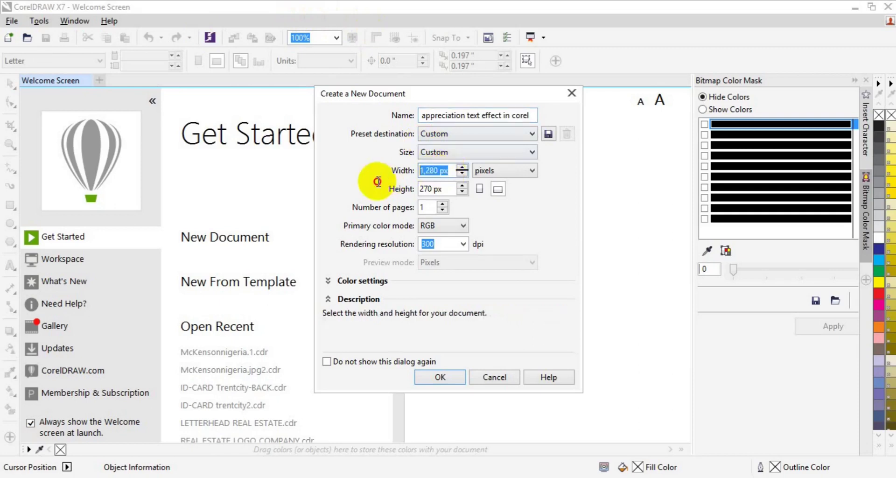
{"action": "left_click", "coordinate": [434, 187]}
{"action": "key", "text": "BackSpace"}
{"action": "key", "text": "BackSpace"}
{"action": "key", "text": "BackSpace"}
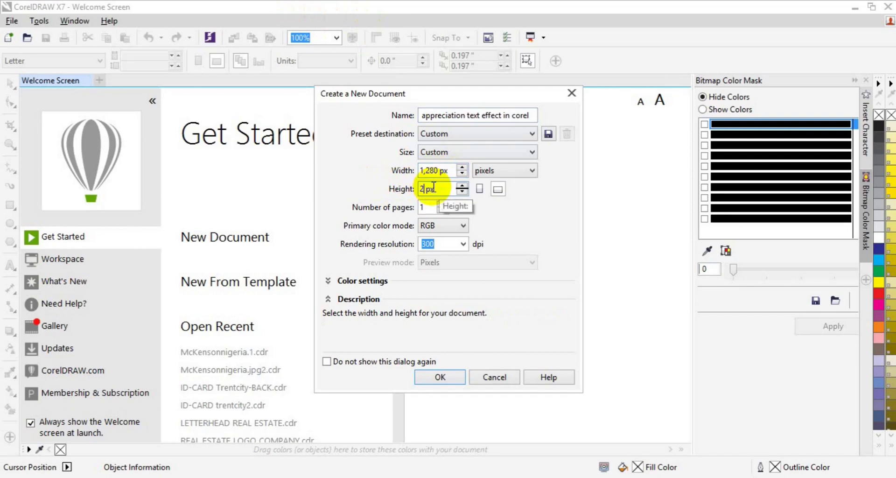
{"action": "type", "text": "720"}
{"action": "left_click", "coordinate": [454, 228]}
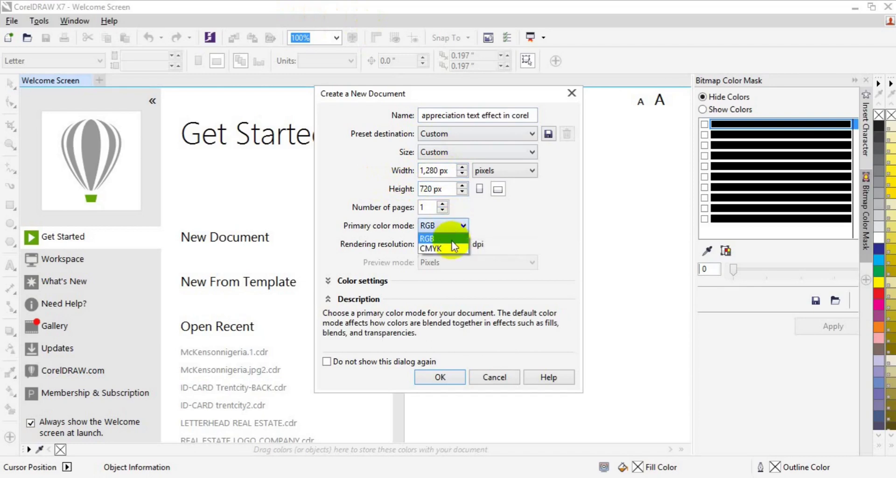
{"action": "left_click", "coordinate": [451, 238]}
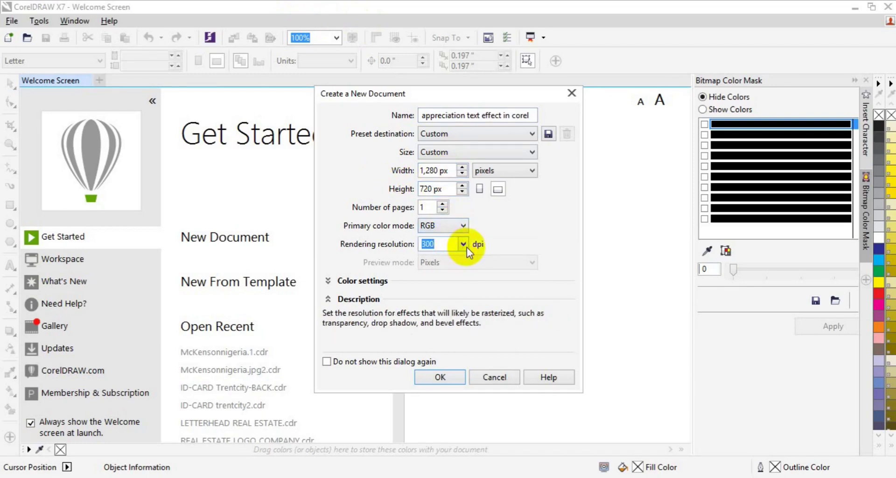
{"action": "left_click", "coordinate": [463, 243]}
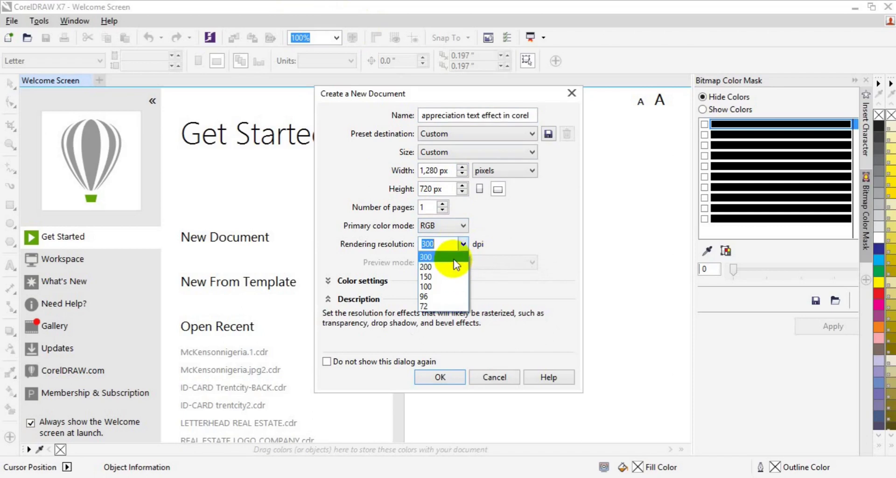
{"action": "left_click", "coordinate": [453, 259]}
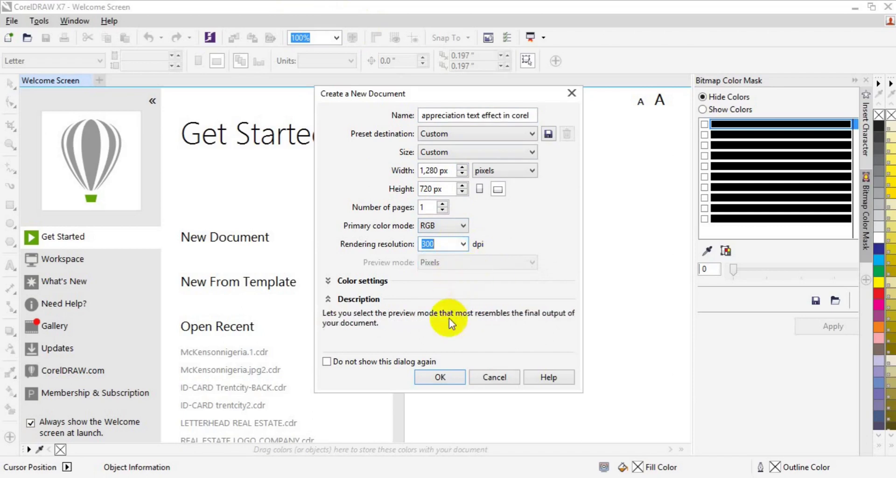
{"action": "left_click", "coordinate": [439, 376]}
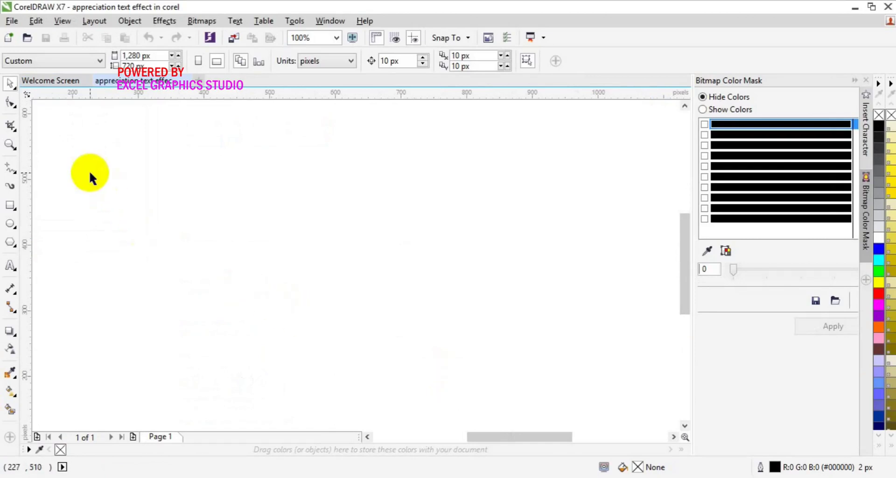
Zoom the view out to 50% so the whole blank page is visible.
{"action": "left_click", "coordinate": [9, 146]}
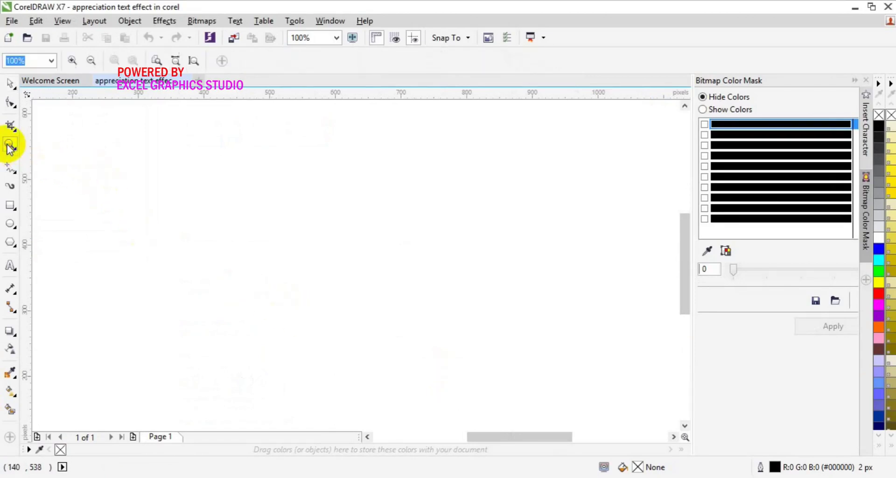
{"action": "left_click", "coordinate": [87, 63]}
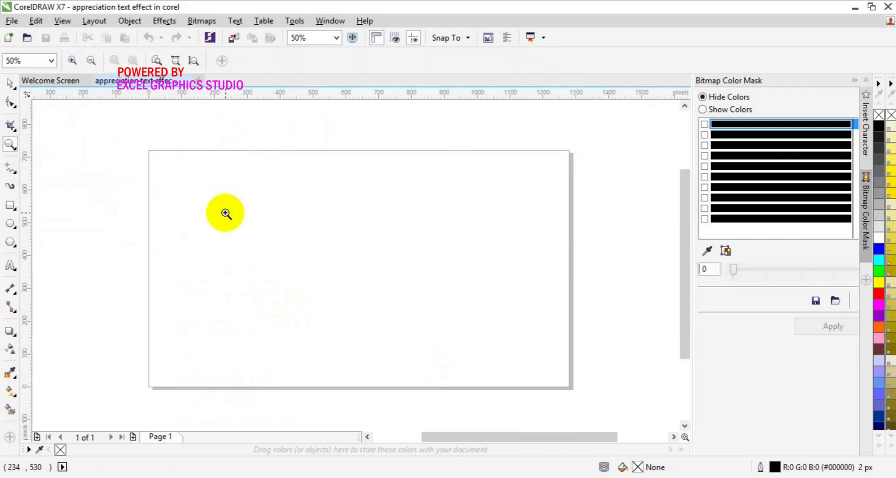
Add a page-sized rectangle and draw a circle centred on the page.
{"action": "double_click", "coordinate": [11, 210]}
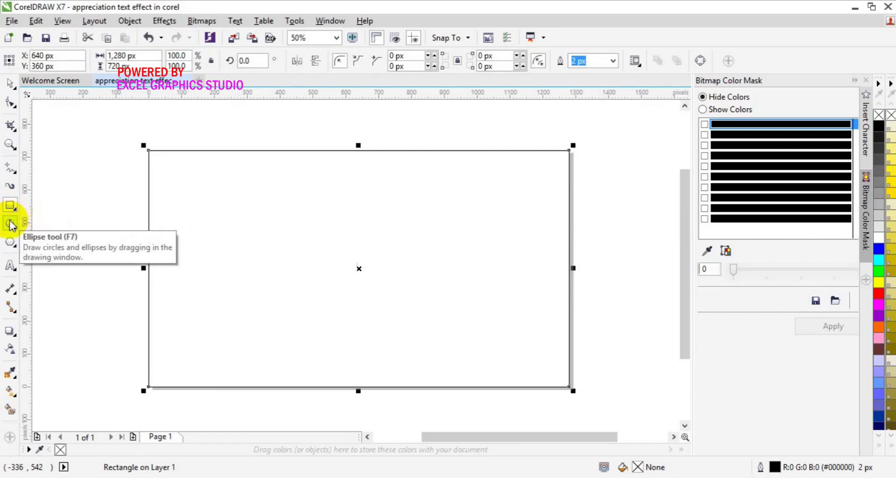
{"action": "left_click", "coordinate": [10, 224]}
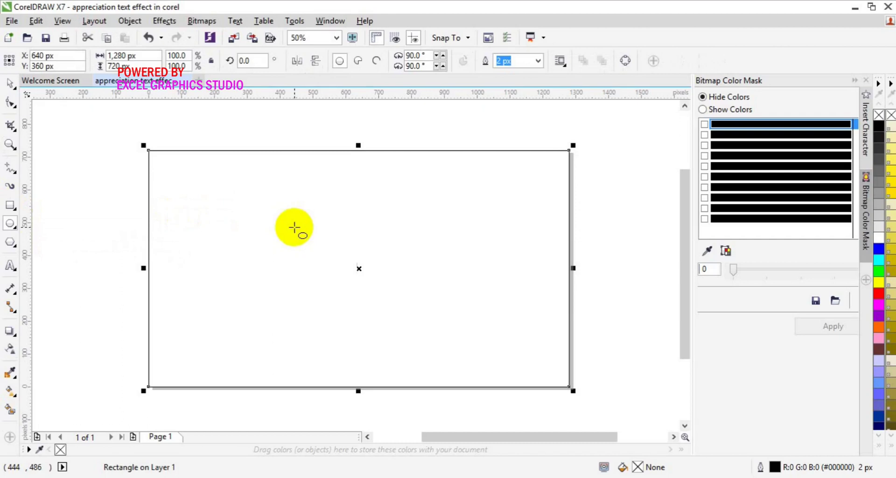
{"action": "left_click_drag", "start_coordinate": [290, 217], "coordinate": [357, 283]}
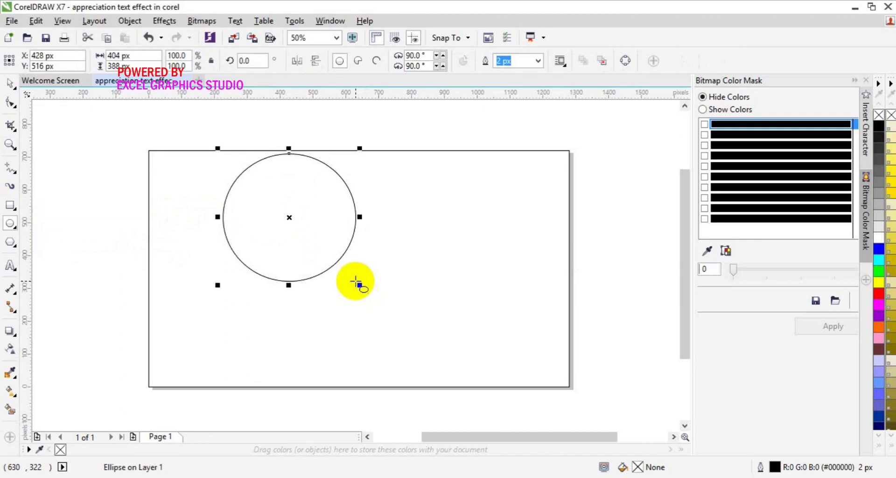
{"action": "key", "text": "p"}
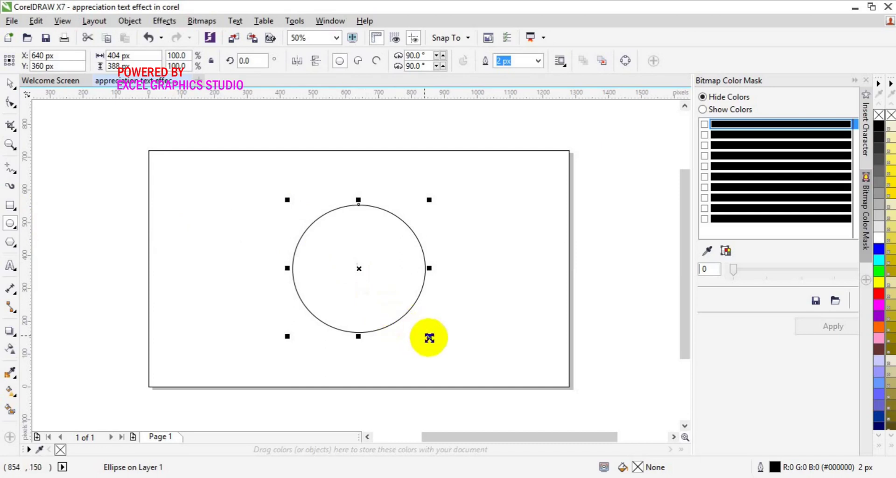
Scale a smaller concentric copy inside the circle and group the two circles.
{"action": "left_click_drag", "start_coordinate": [429, 338], "coordinate": [408, 324]}
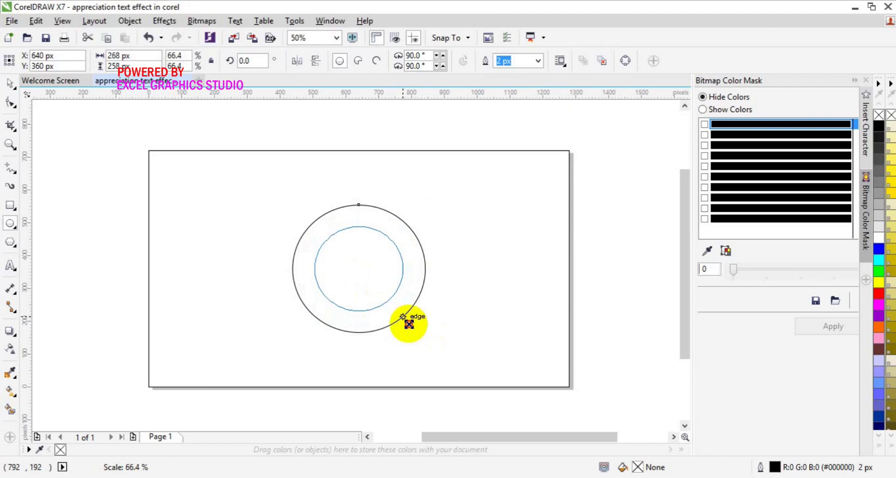
{"action": "left_click_drag", "start_coordinate": [408, 324], "coordinate": [409, 324]}
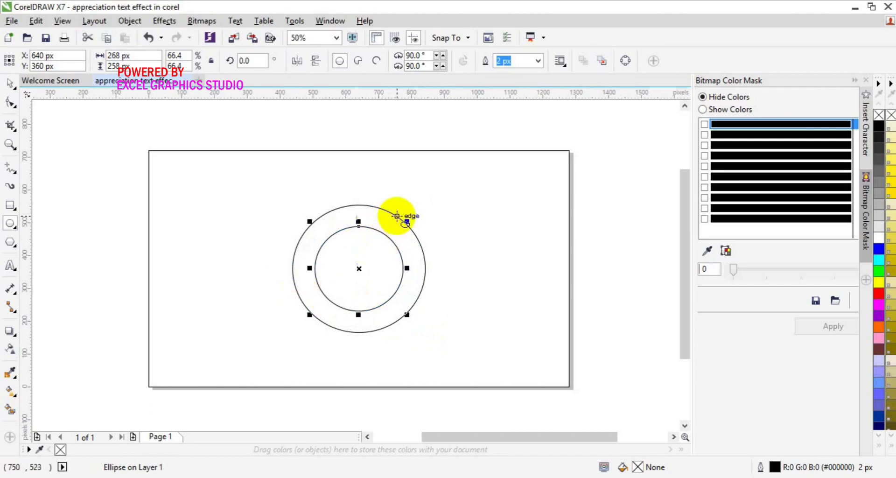
{"action": "left_click", "coordinate": [386, 210], "text": "shift"}
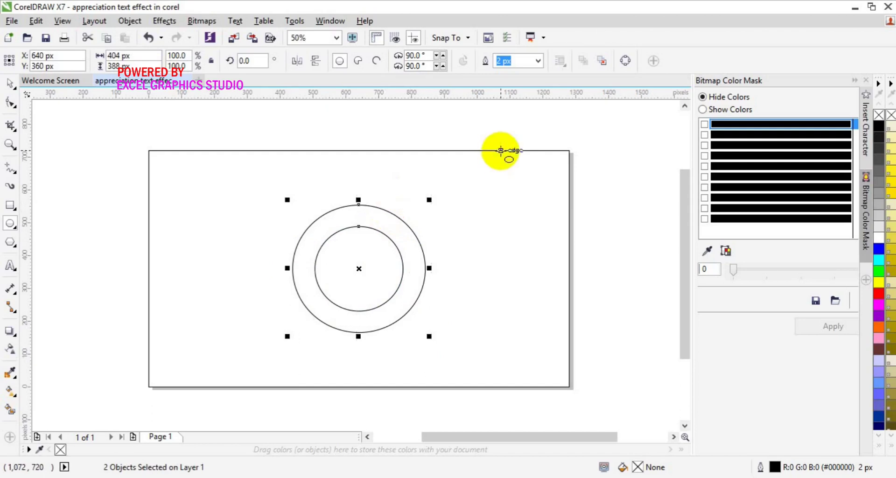
{"action": "key", "text": "ctrl+g"}
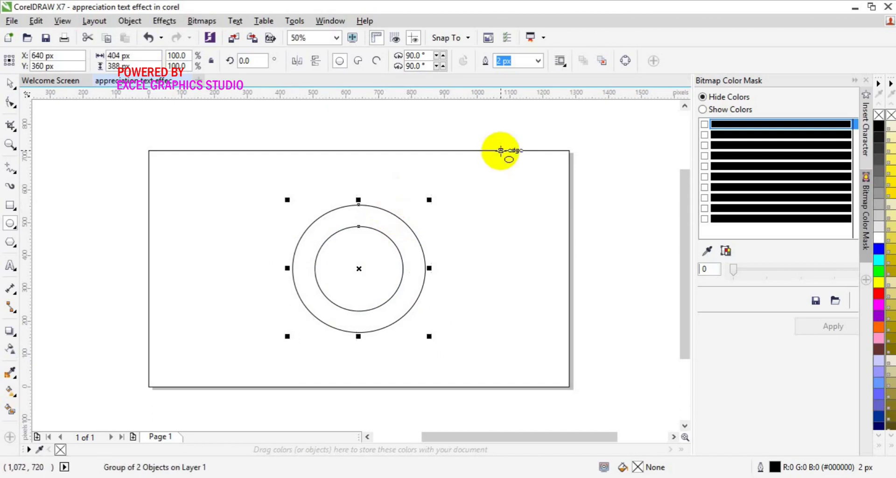
Shift the circle pair right and add a horizontal guide along its bottom.
{"action": "left_click_drag", "start_coordinate": [359, 268], "coordinate": [385, 269]}
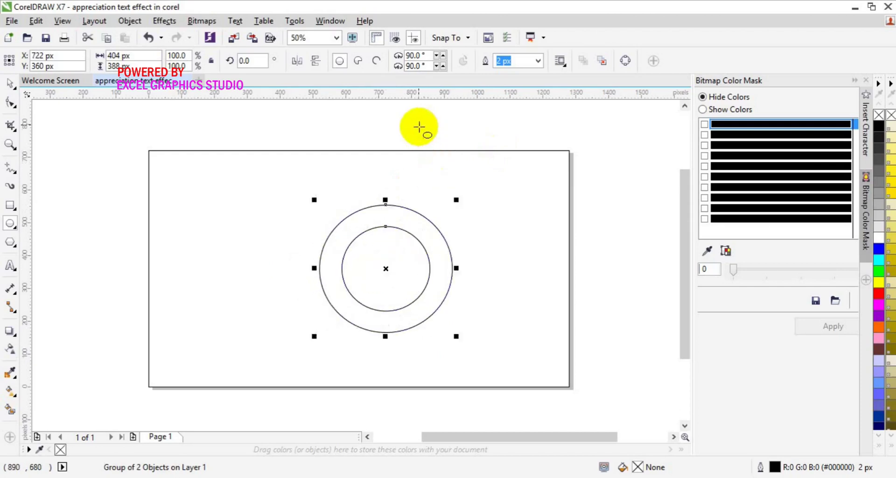
{"action": "left_click", "coordinate": [407, 95]}
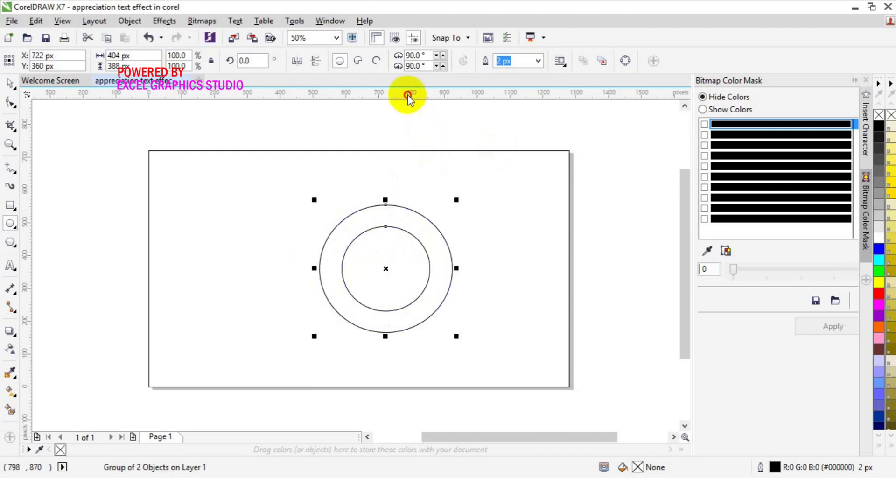
{"action": "left_click_drag", "start_coordinate": [408, 95], "coordinate": [398, 336]}
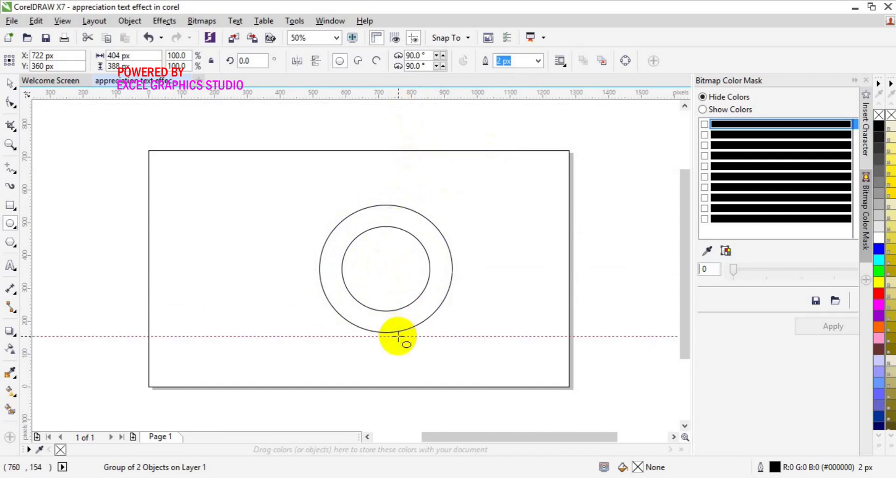
Shrink the circle pair to 86.1% and raise the guide to its new bottom at 190 px.
{"action": "left_click", "coordinate": [394, 313]}
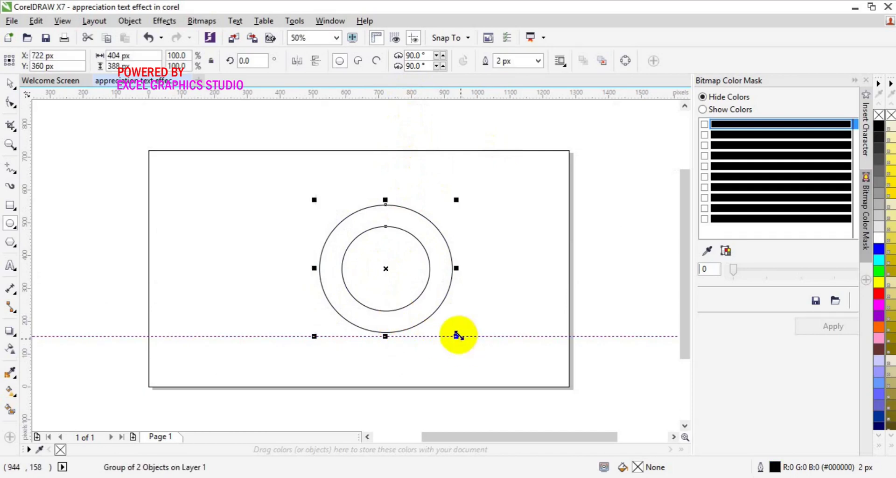
{"action": "left_click_drag", "start_coordinate": [457, 335], "coordinate": [448, 328]}
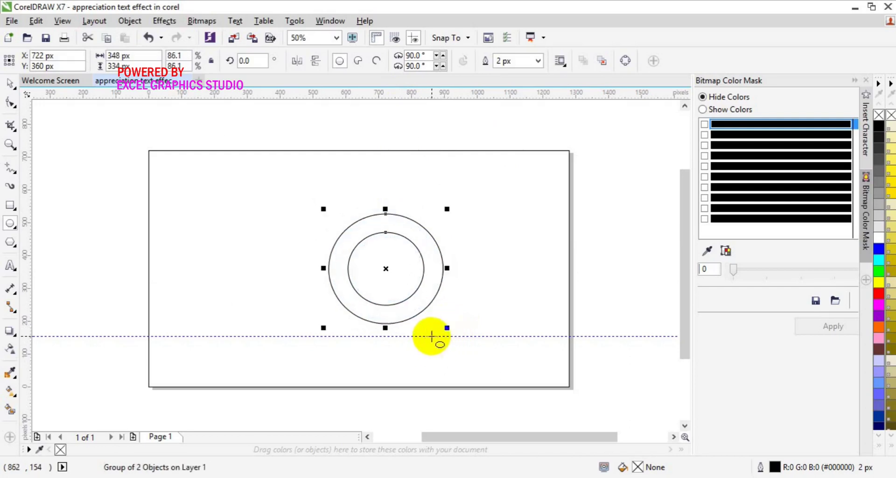
{"action": "left_click", "coordinate": [10, 86]}
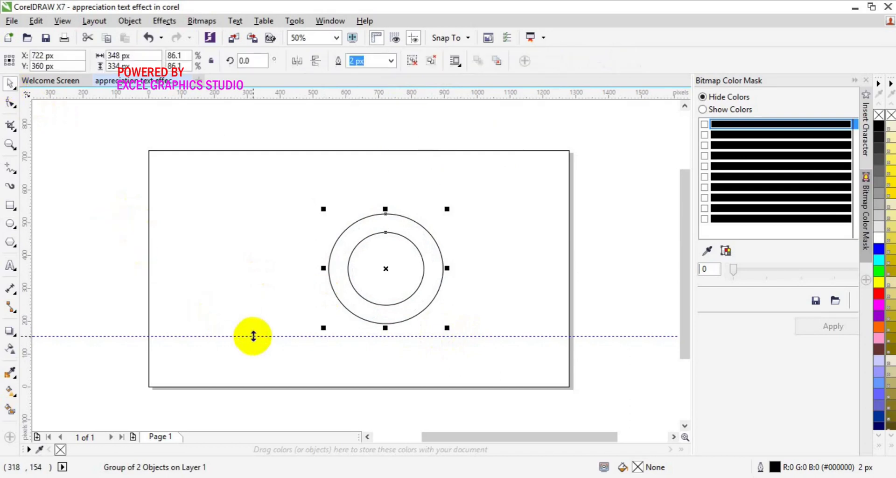
{"action": "left_click_drag", "start_coordinate": [253, 335], "coordinate": [252, 324]}
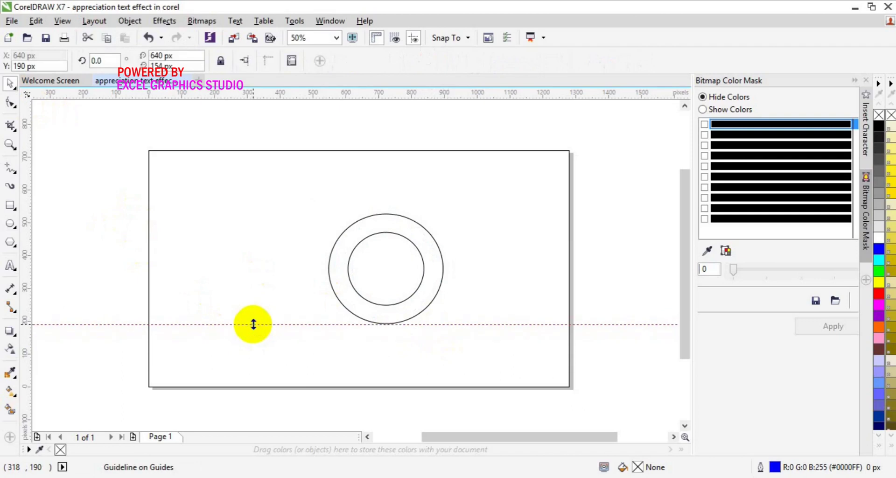
Duplicate the circle pair overlapping to the right, group both pairs and centre them.
{"action": "left_click", "coordinate": [386, 293]}
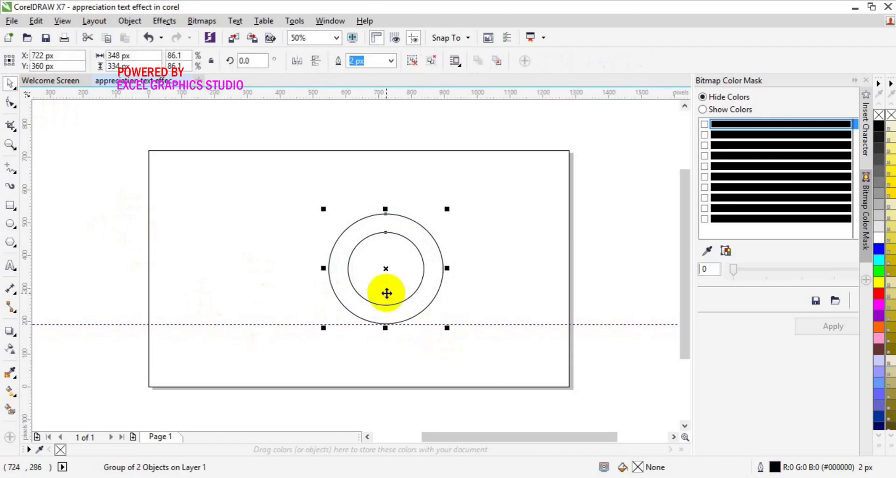
{"action": "left_click_drag", "start_coordinate": [387, 293], "coordinate": [449, 269]}
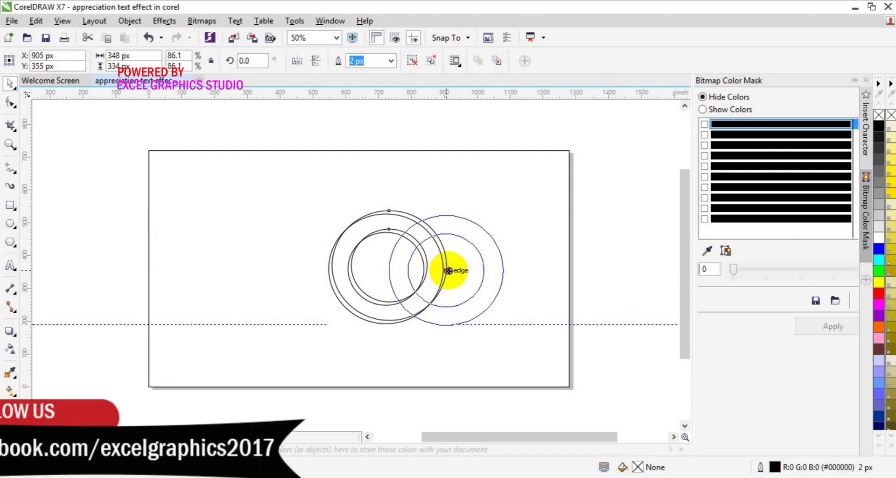
{"action": "left_click", "coordinate": [344, 280], "text": "shift"}
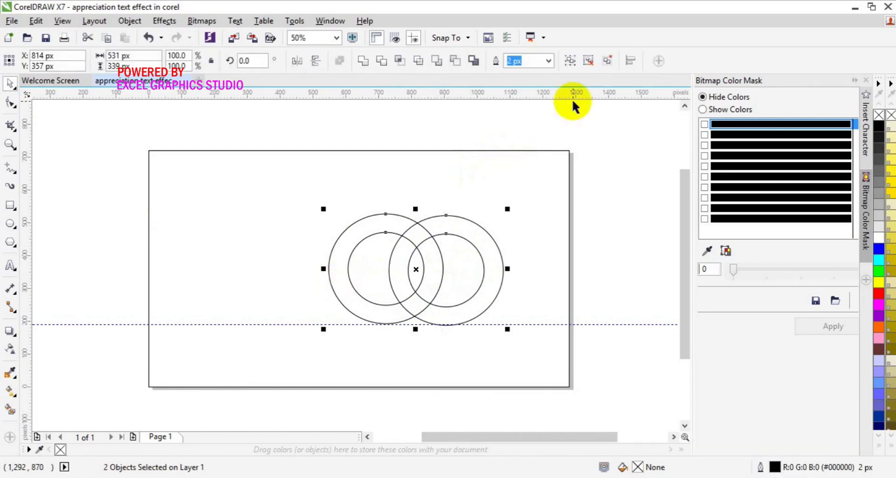
{"action": "left_click", "coordinate": [568, 64]}
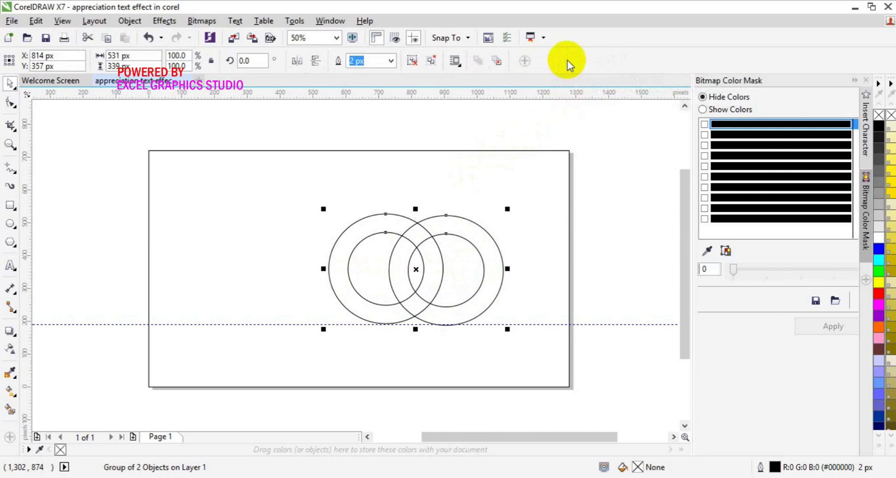
{"action": "key", "text": "p"}
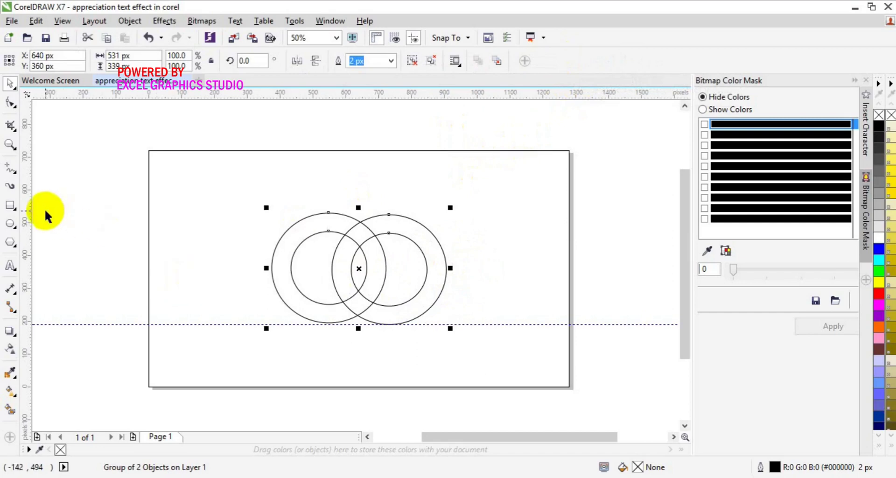
Draw a three-node numeral 1 with the Pen tool, ending its stem at the guideline.
{"action": "left_click", "coordinate": [15, 175]}
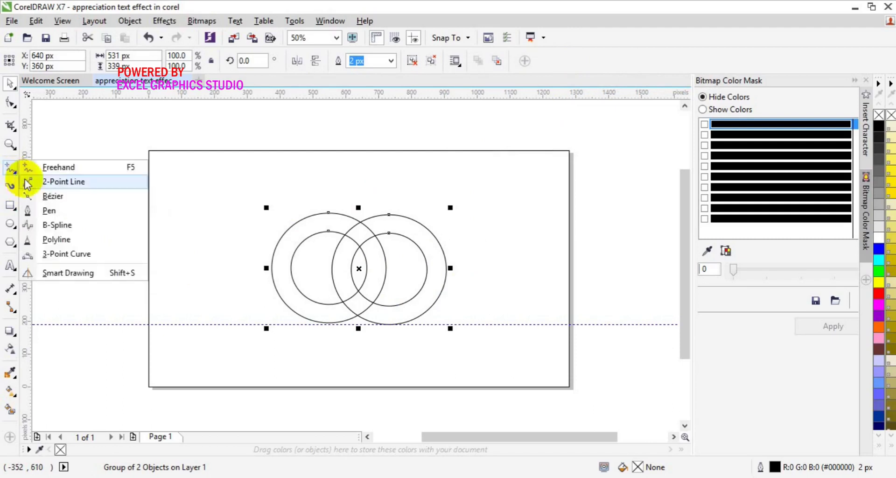
{"action": "left_click", "coordinate": [49, 210]}
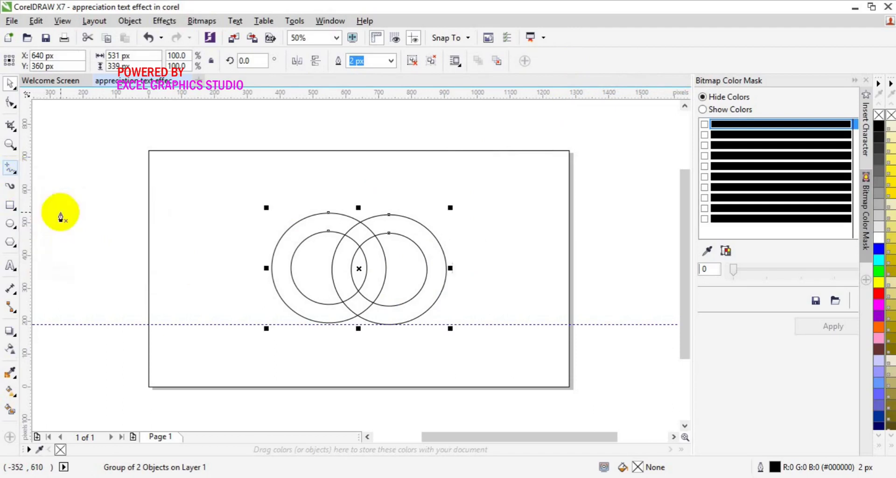
{"action": "left_click", "coordinate": [200, 233]}
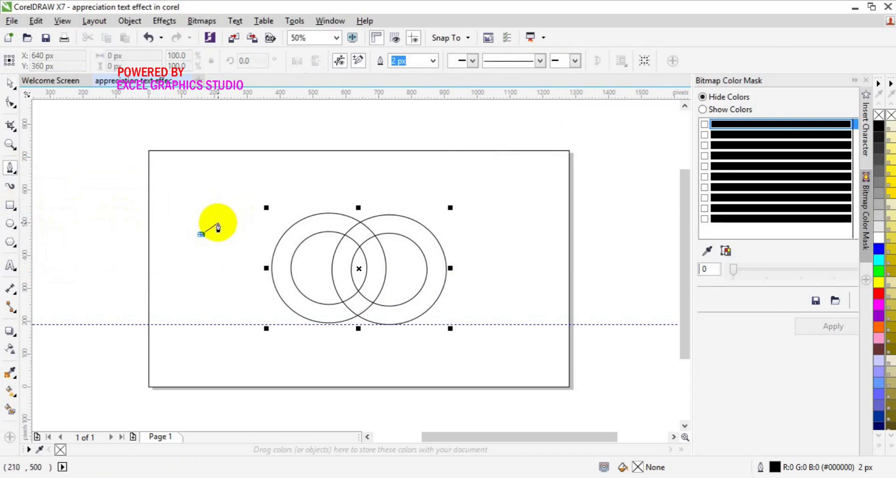
{"action": "left_click", "coordinate": [217, 223]}
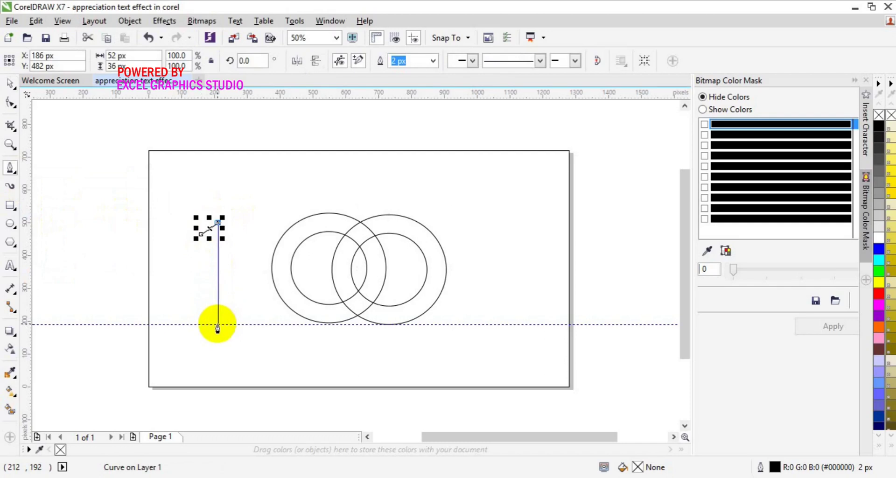
{"action": "double_click", "coordinate": [218, 328]}
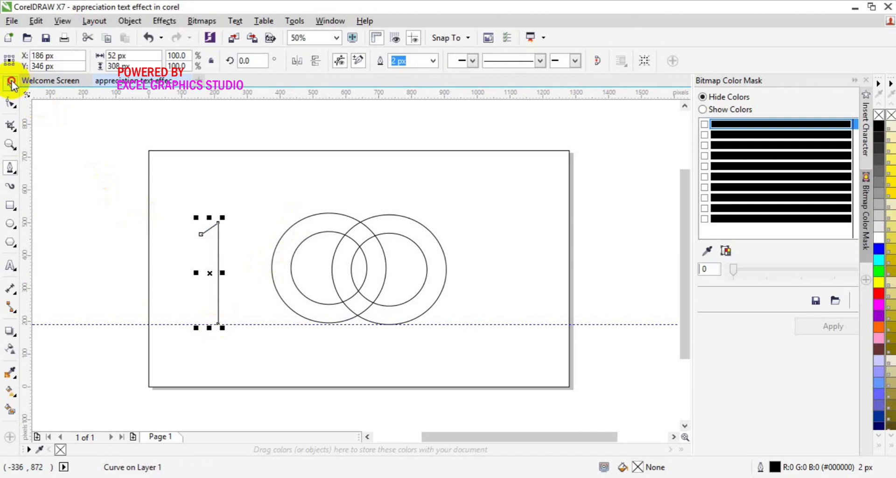
Move the 1 beside the rings and scale it to about 56 × 332 px.
{"action": "key", "text": "space"}
{"action": "left_click_drag", "start_coordinate": [213, 268], "coordinate": [232, 274]}
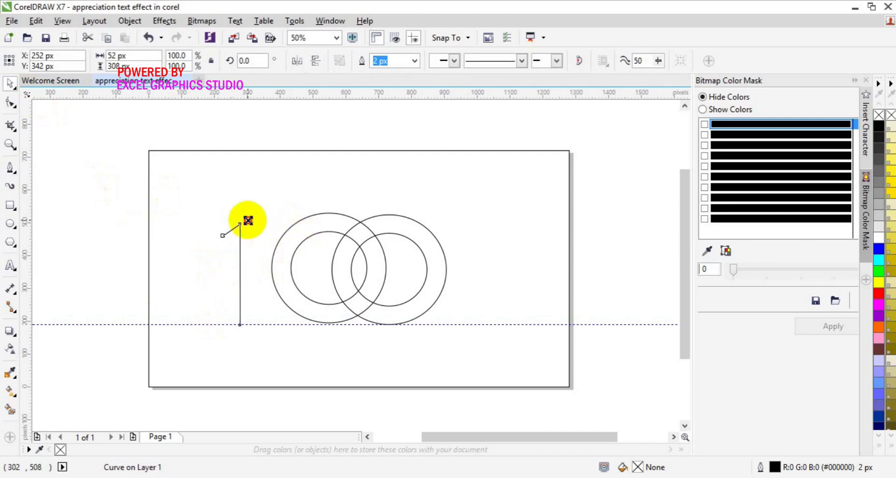
{"action": "left_click_drag", "start_coordinate": [246, 220], "coordinate": [253, 212]}
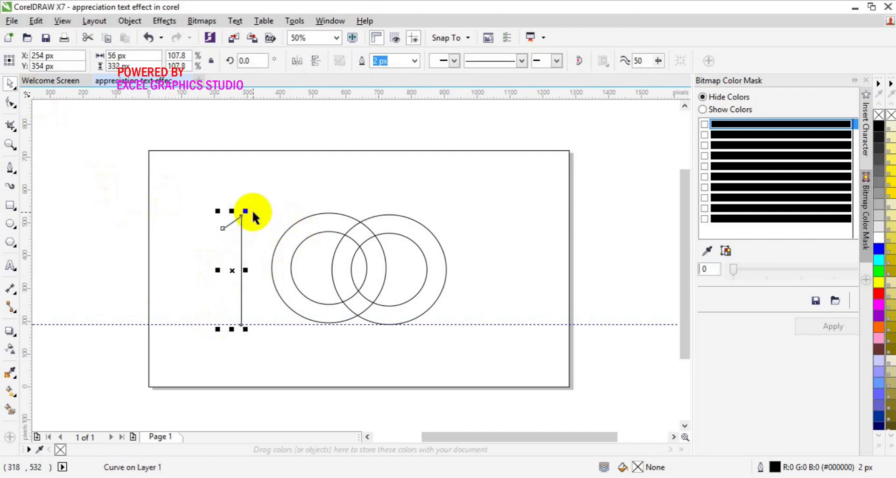
Raise the 1's outline width from 20 to 25 and finally to 30 px.
{"action": "left_click", "coordinate": [414, 61]}
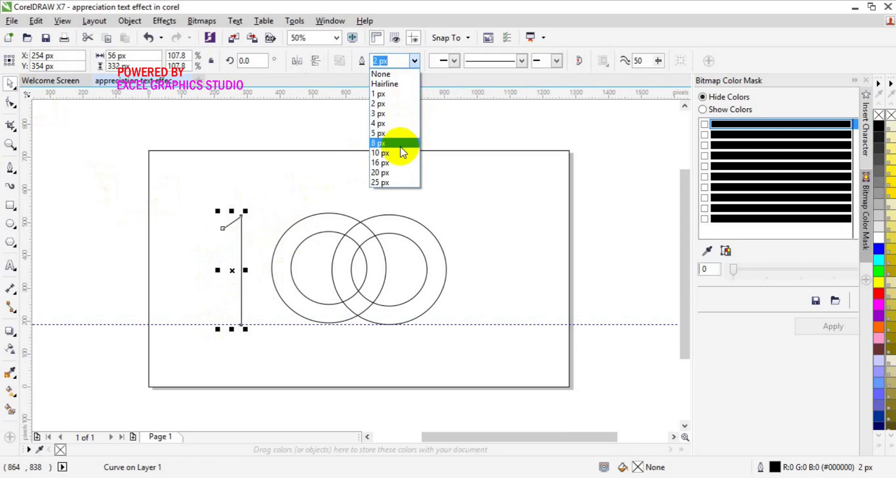
{"action": "left_click", "coordinate": [399, 172]}
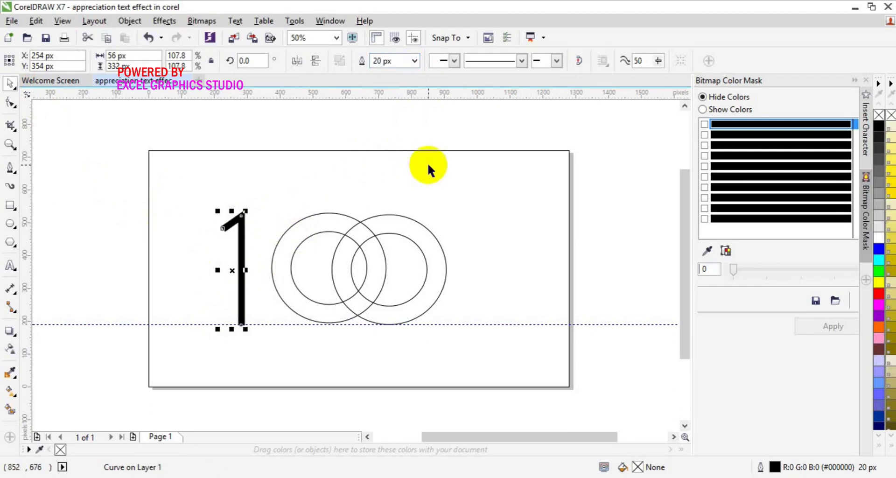
{"action": "left_click", "coordinate": [415, 62]}
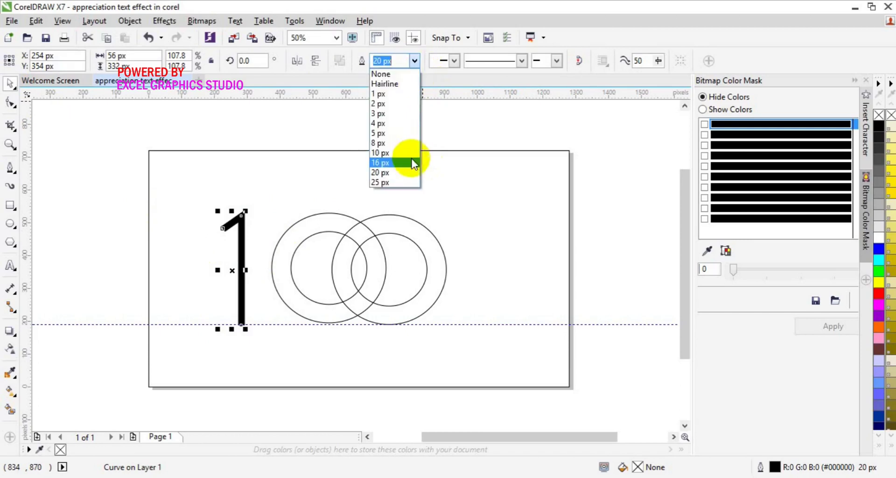
{"action": "left_click", "coordinate": [404, 181]}
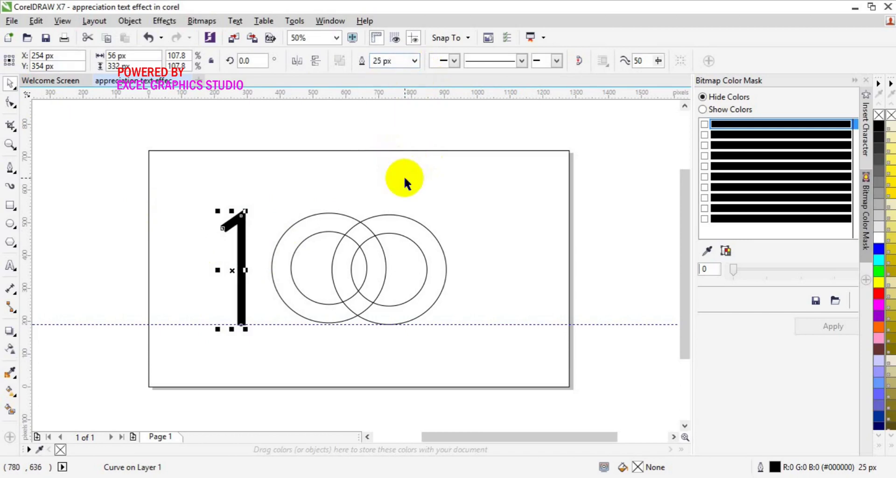
{"action": "left_click", "coordinate": [378, 60]}
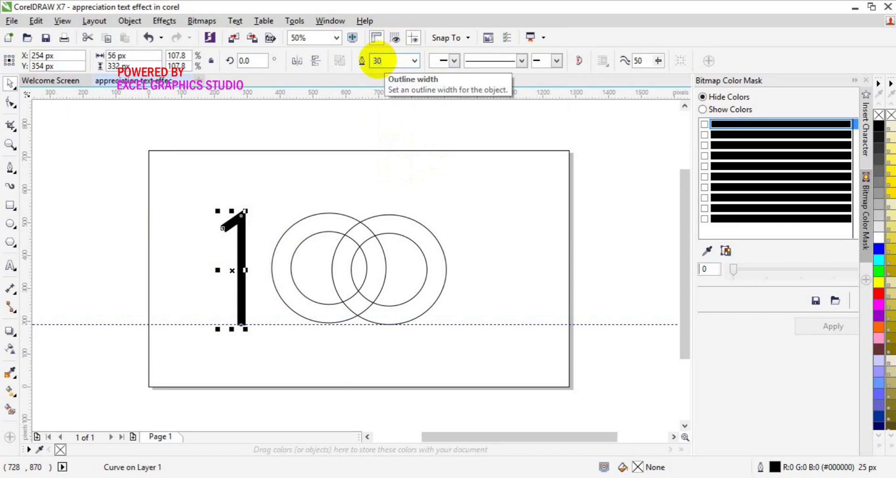
{"action": "key", "text": "Return"}
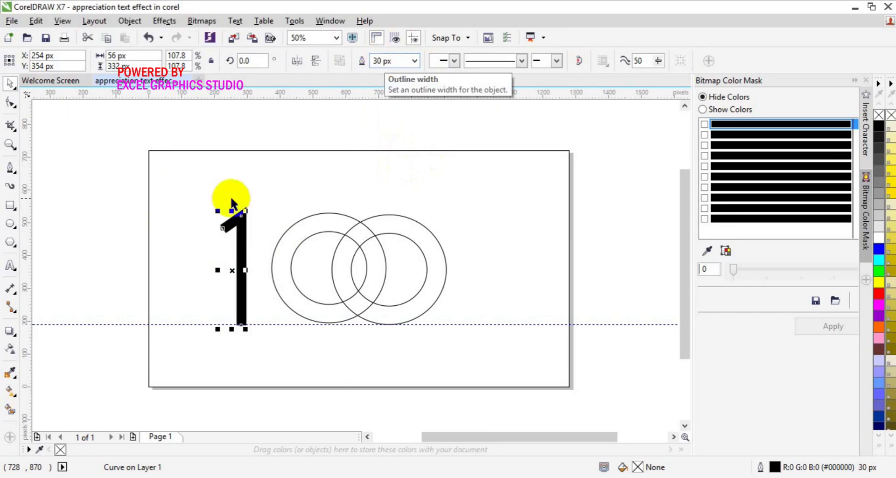
Select the circle group and ungroup the two ring pairs.
{"action": "left_click", "coordinate": [371, 266]}
{"action": "left_click", "coordinate": [371, 265]}
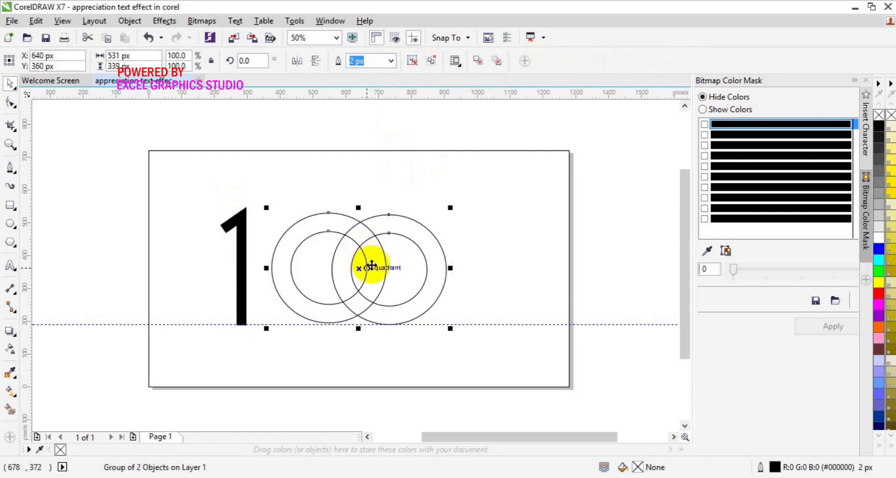
{"action": "left_click", "coordinate": [411, 63]}
{"action": "left_click", "coordinate": [412, 63]}
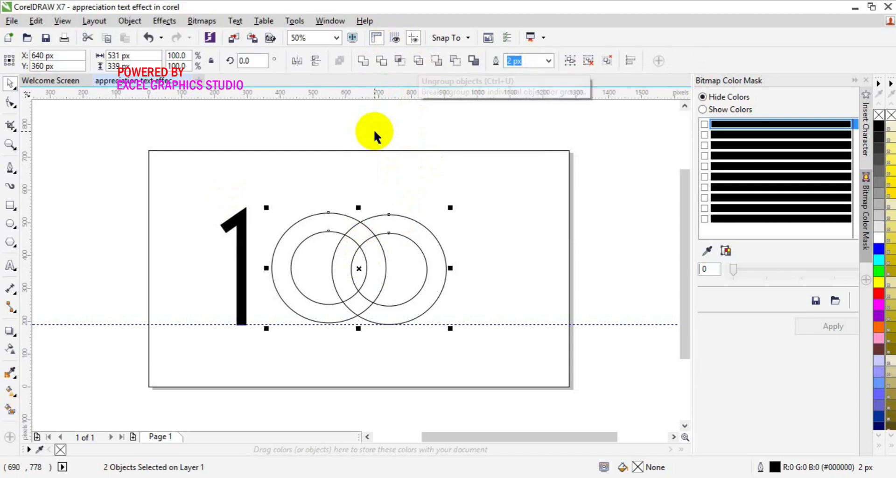
Smart Fill each band of both rings dark grey (#4D4D4D).
{"action": "left_click", "coordinate": [11, 415]}
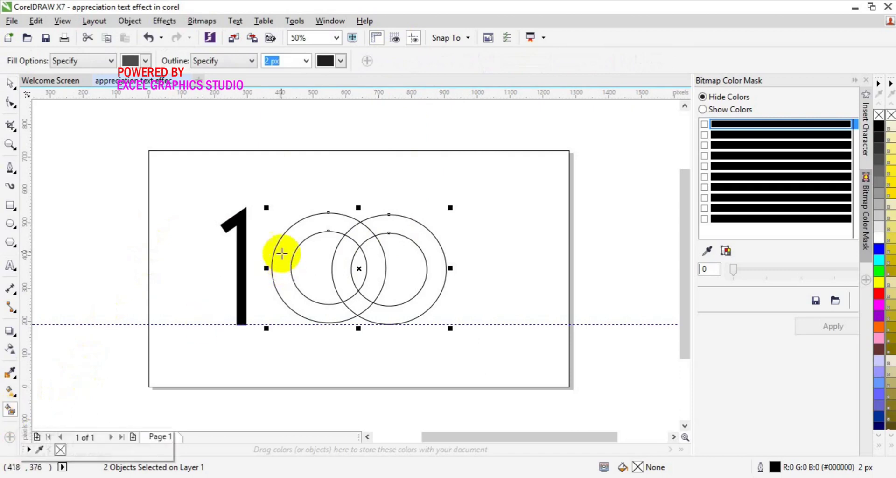
{"action": "left_click", "coordinate": [280, 249]}
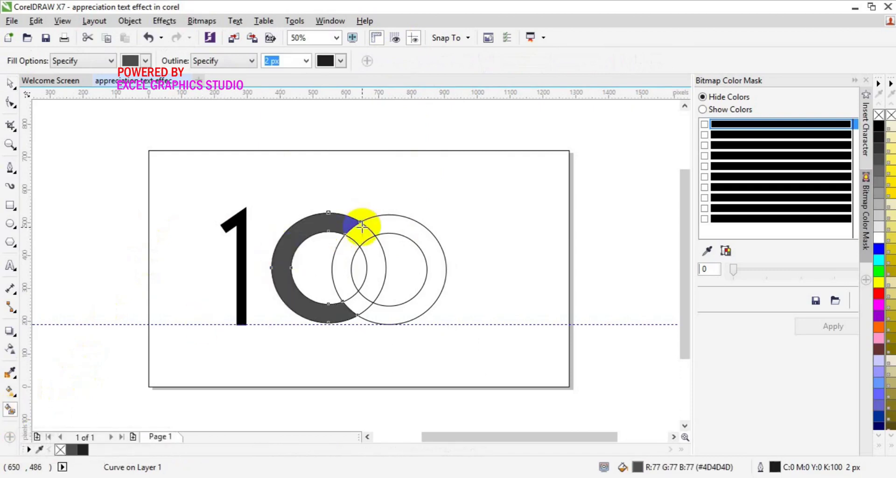
{"action": "left_click", "coordinate": [371, 261]}
{"action": "left_click", "coordinate": [356, 302]}
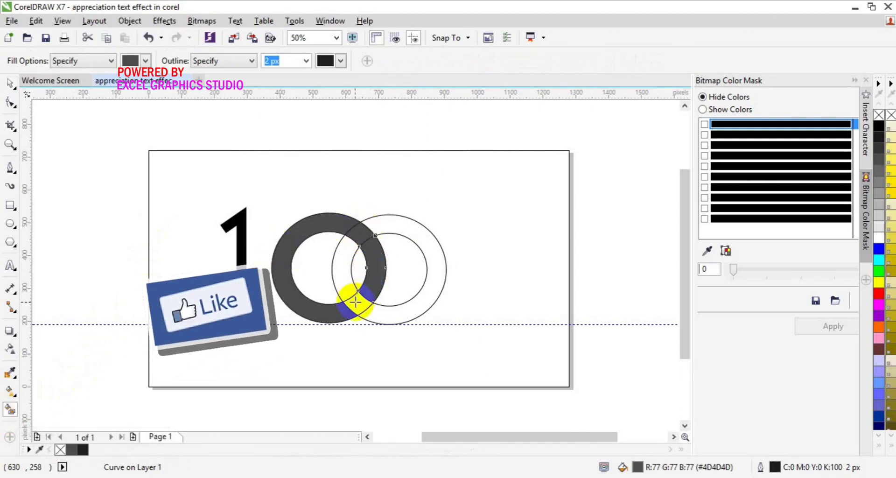
{"action": "left_click", "coordinate": [394, 309]}
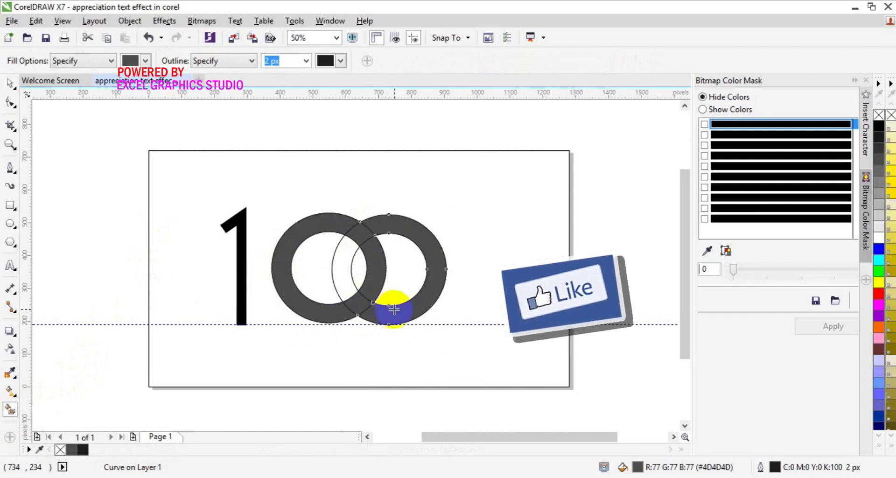
{"action": "left_click", "coordinate": [340, 260]}
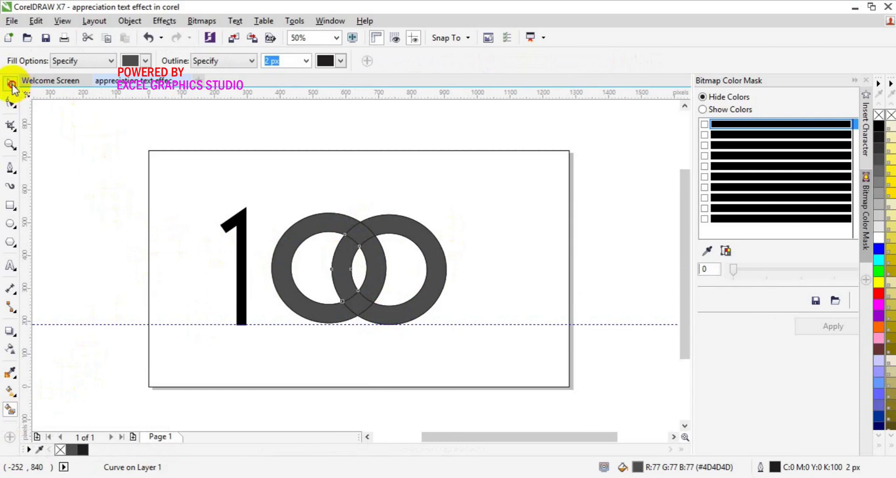
Select three filled ring pieces and merge them into one shape.
{"action": "left_click", "coordinate": [12, 84]}
{"action": "left_click", "coordinate": [374, 230]}
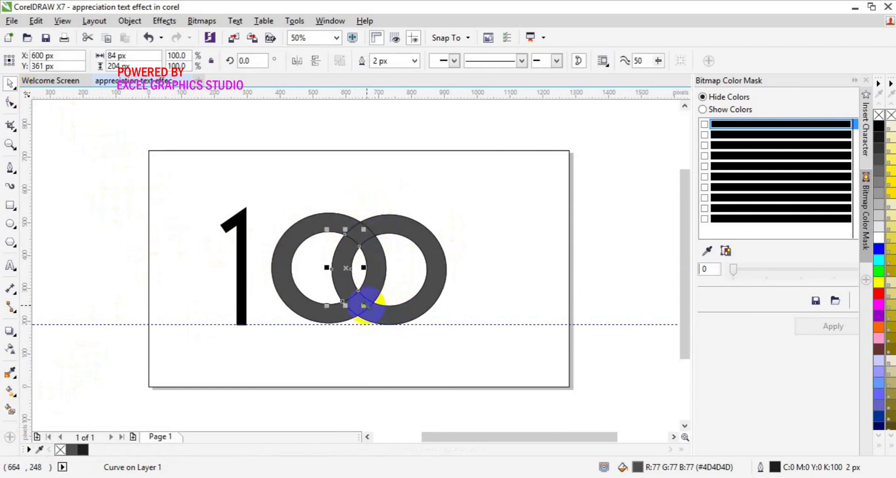
{"action": "left_click", "coordinate": [406, 231], "text": "shift"}
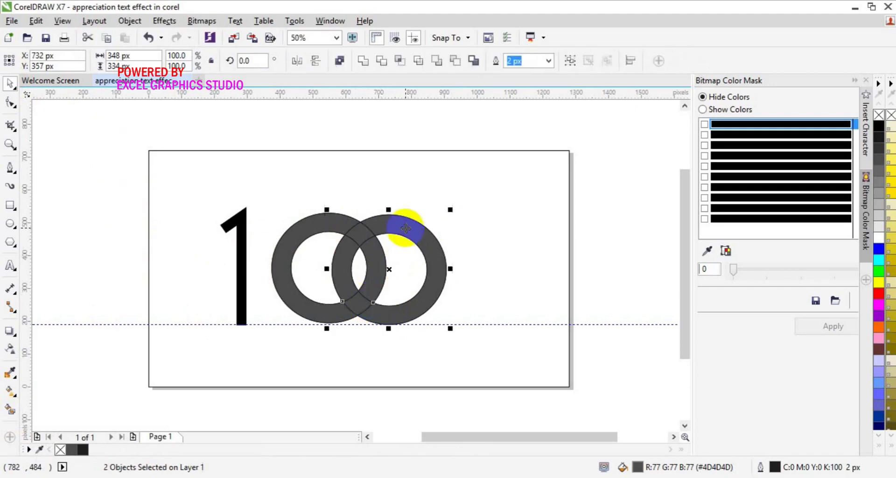
{"action": "left_click", "coordinate": [366, 308], "text": "shift"}
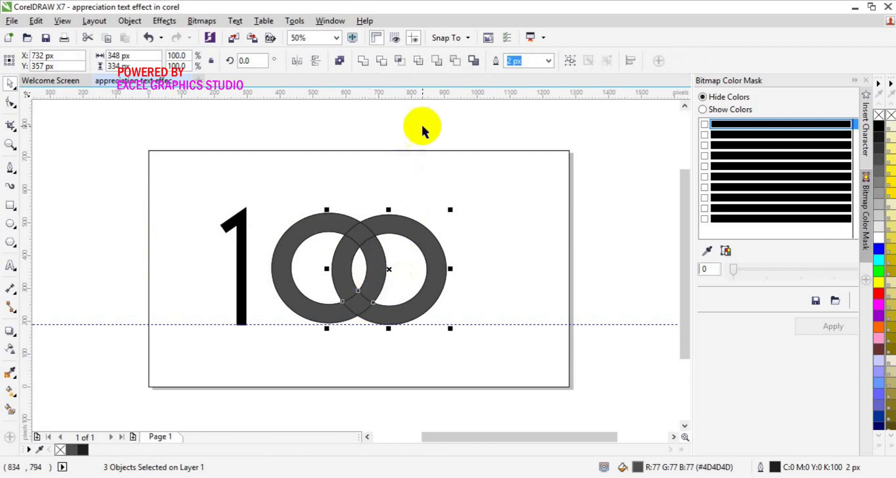
{"action": "left_click", "coordinate": [363, 61]}
Select the left and right rings and weld them into one curve, redoing the weld once.
{"action": "left_click", "coordinate": [308, 315]}
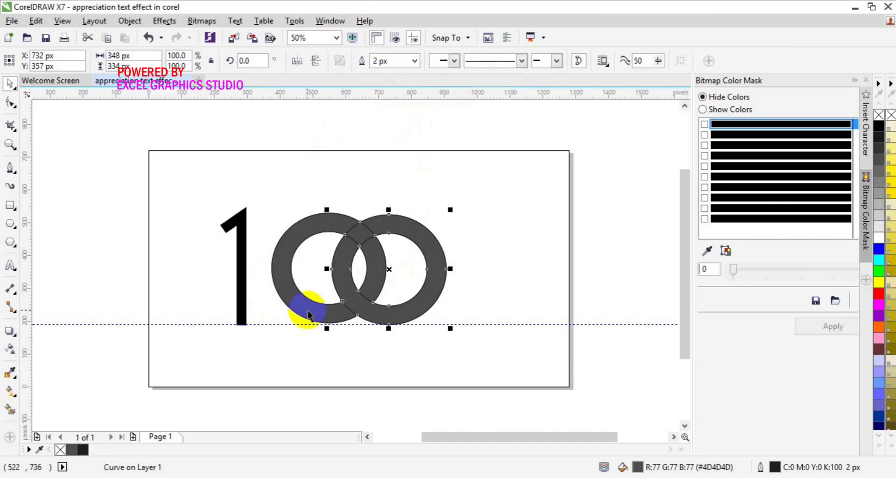
{"action": "left_click", "coordinate": [307, 310]}
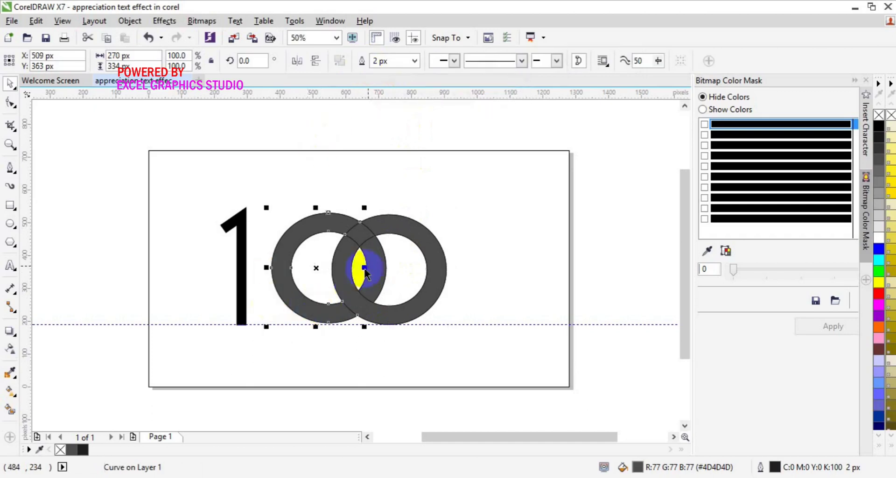
{"action": "left_click", "coordinate": [364, 234], "text": "shift"}
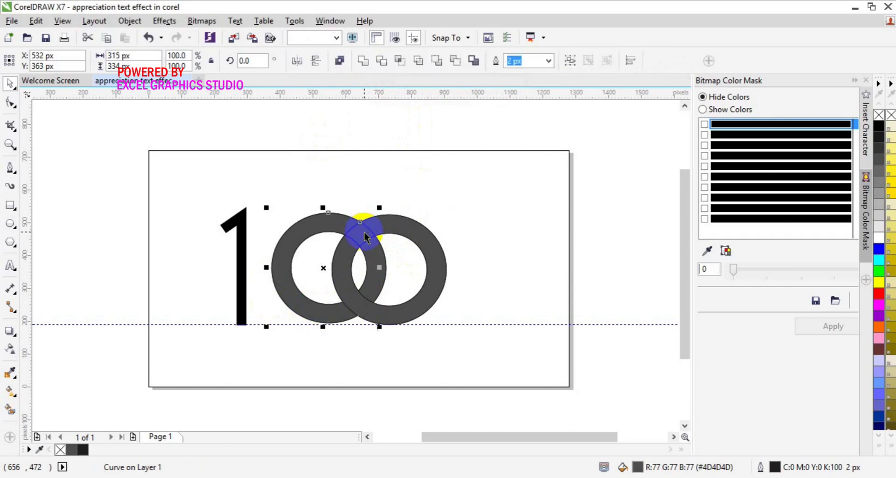
{"action": "left_click", "coordinate": [369, 64]}
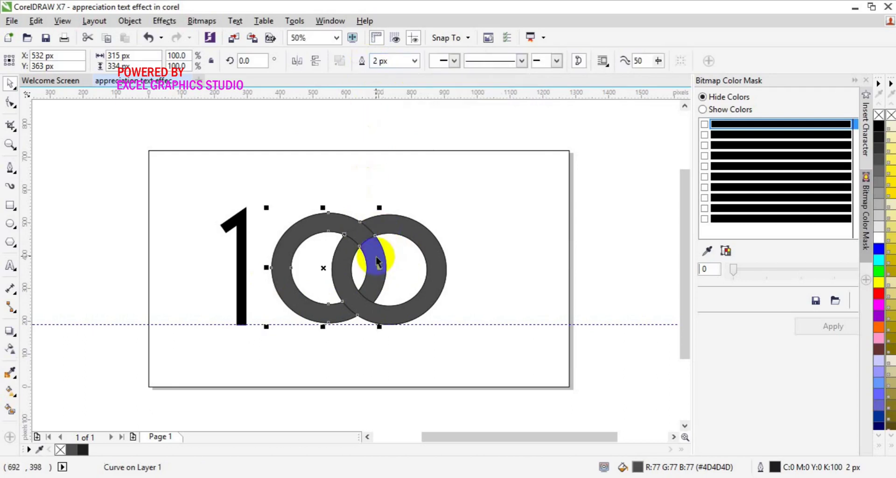
{"action": "key", "text": "ctrl+z"}
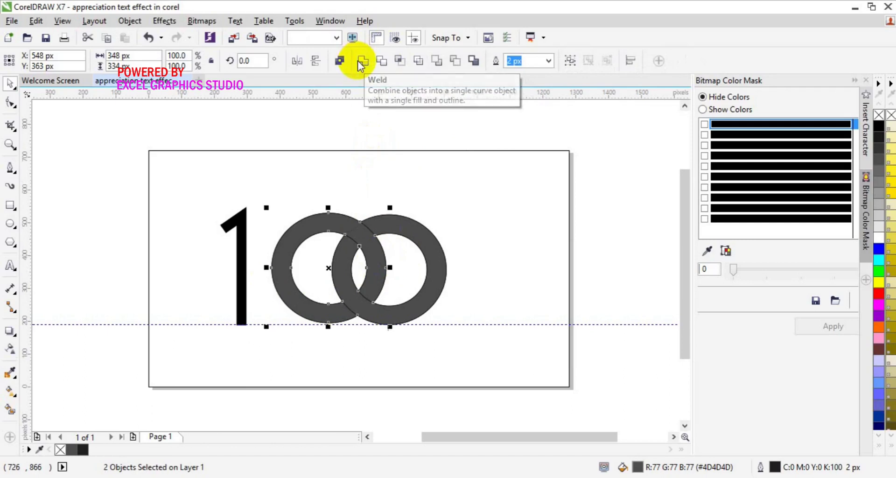
{"action": "left_click", "coordinate": [359, 62]}
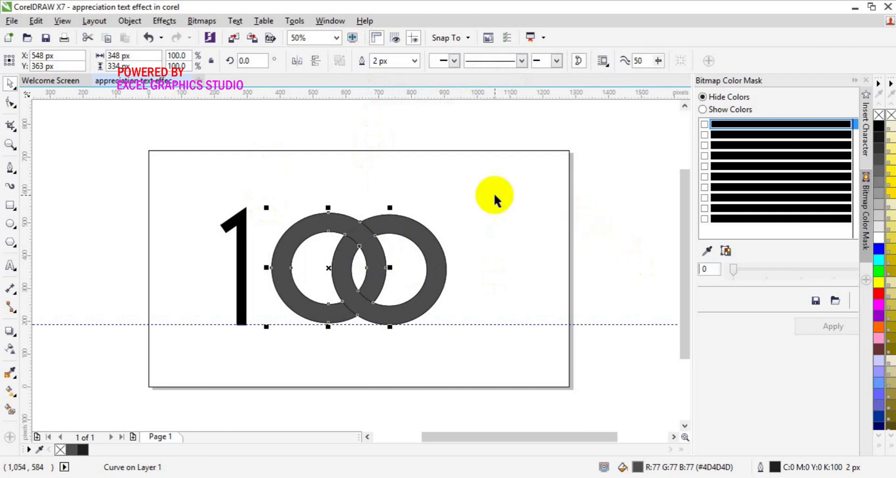
Select both grey rings and remove their outlines with No Color, then reselect the 1.
{"action": "left_click", "coordinate": [439, 267]}
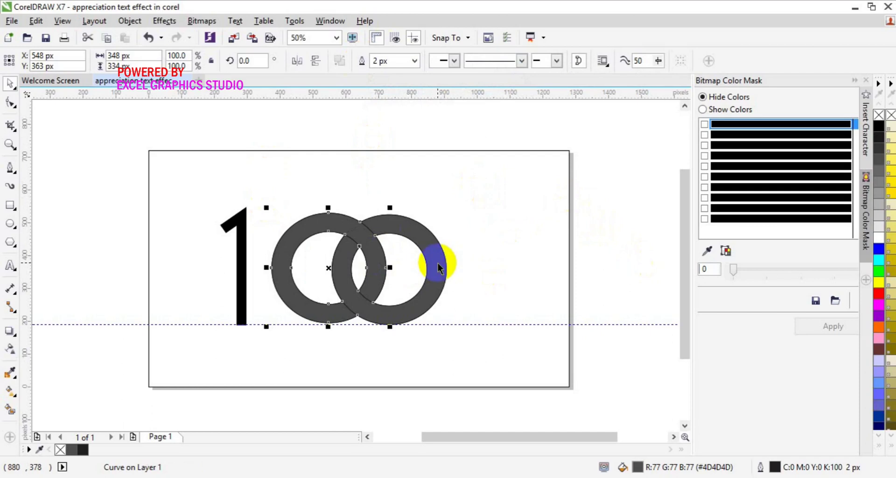
{"action": "left_click", "coordinate": [438, 267], "text": "shift"}
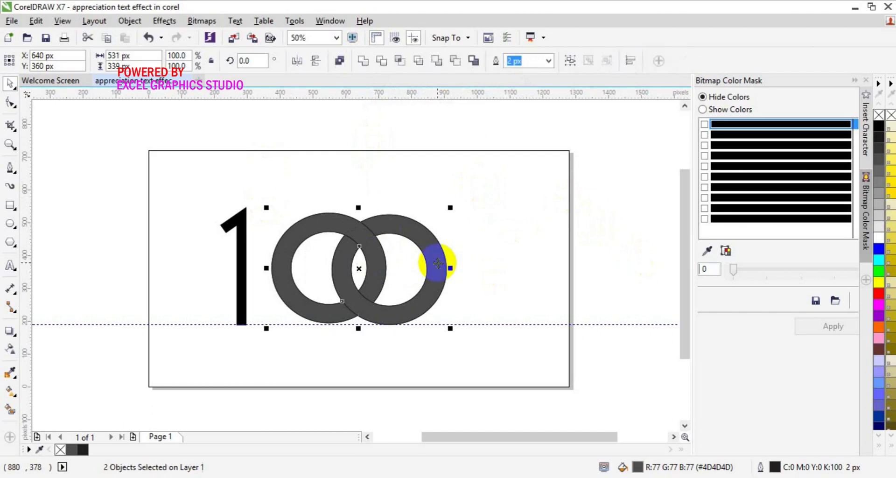
{"action": "right_click", "coordinate": [878, 118]}
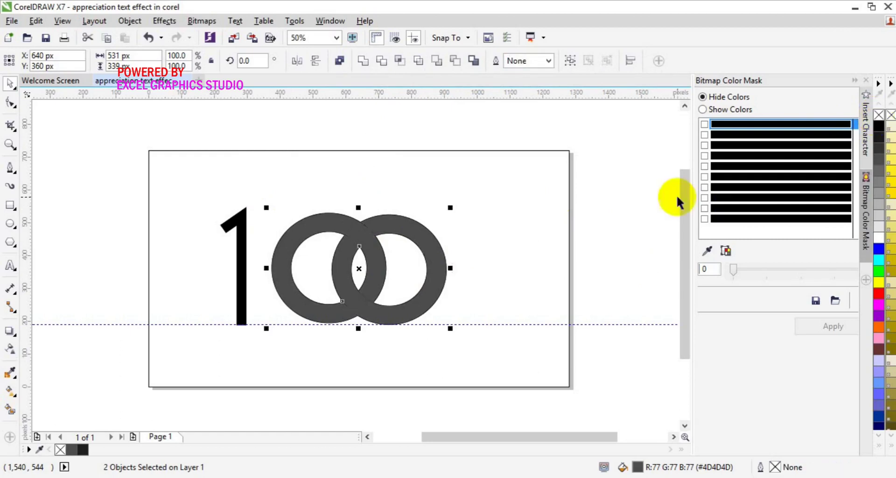
{"action": "left_click", "coordinate": [646, 232]}
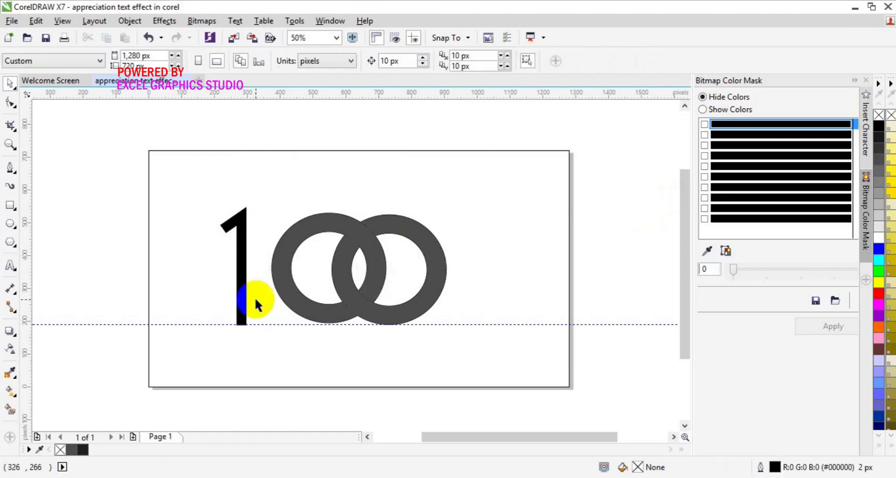
{"action": "left_click", "coordinate": [243, 305]}
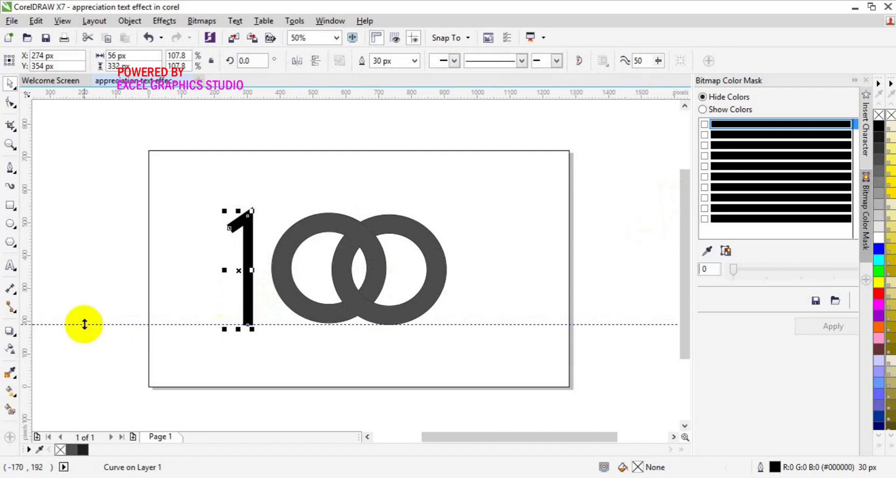
Fill the left ring orange and the right ring blue.
{"action": "left_click", "coordinate": [292, 299]}
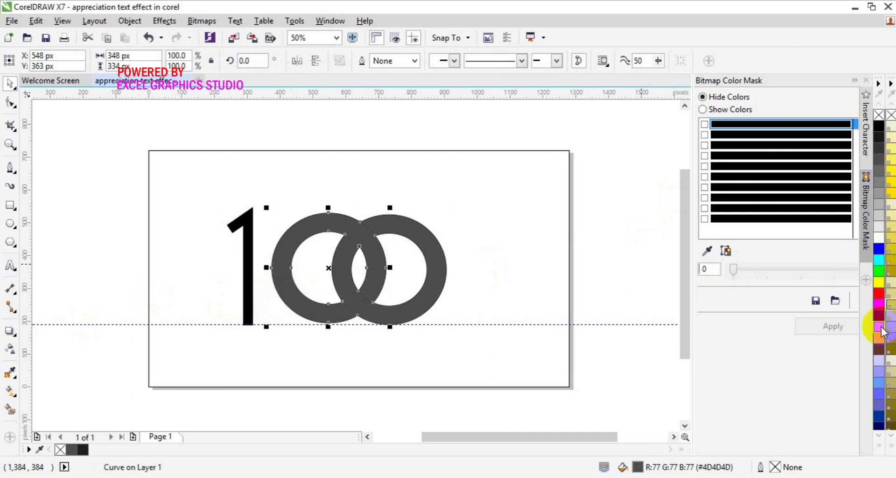
{"action": "left_click", "coordinate": [879, 326]}
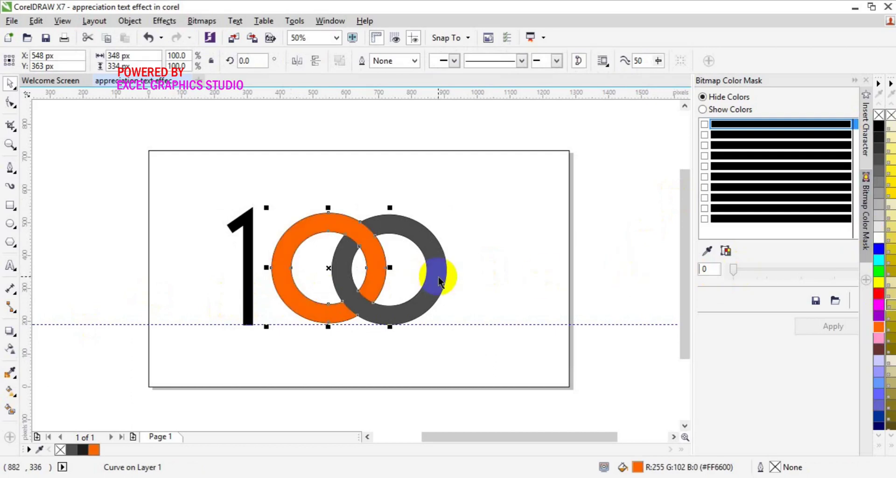
{"action": "left_click", "coordinate": [438, 280]}
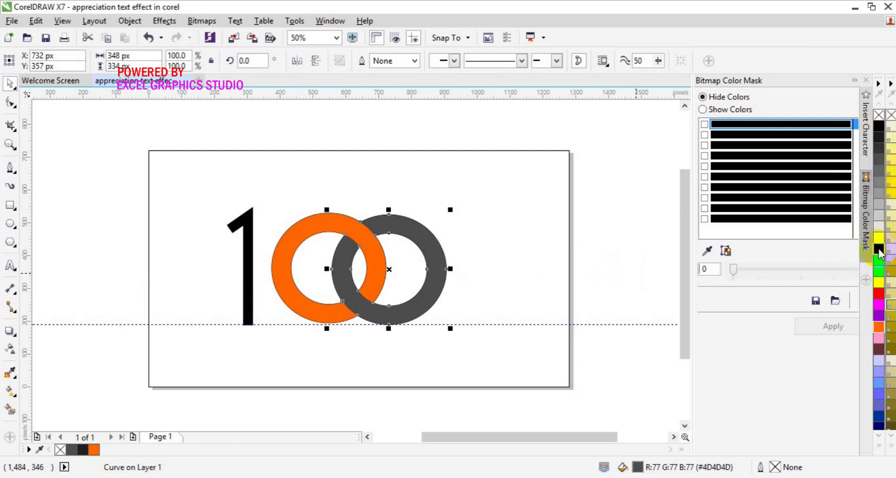
{"action": "left_click", "coordinate": [880, 250]}
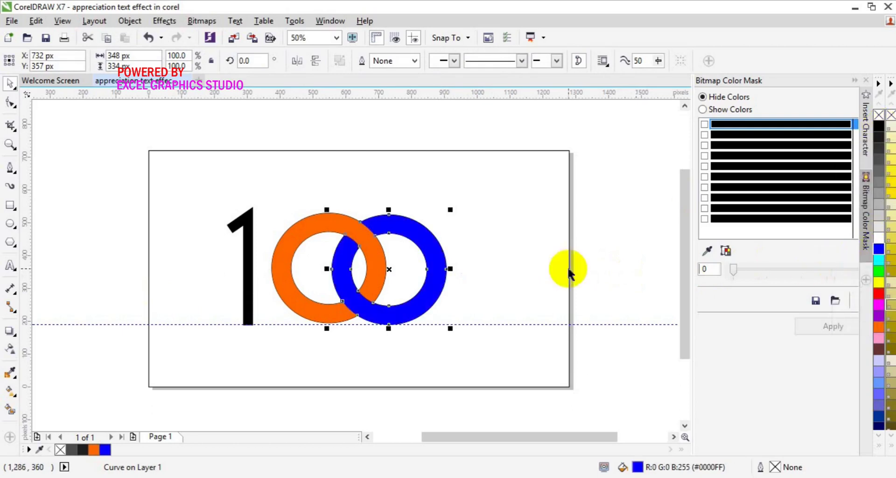
Fill the numeral 1 red (#FF0000).
{"action": "left_click", "coordinate": [225, 294]}
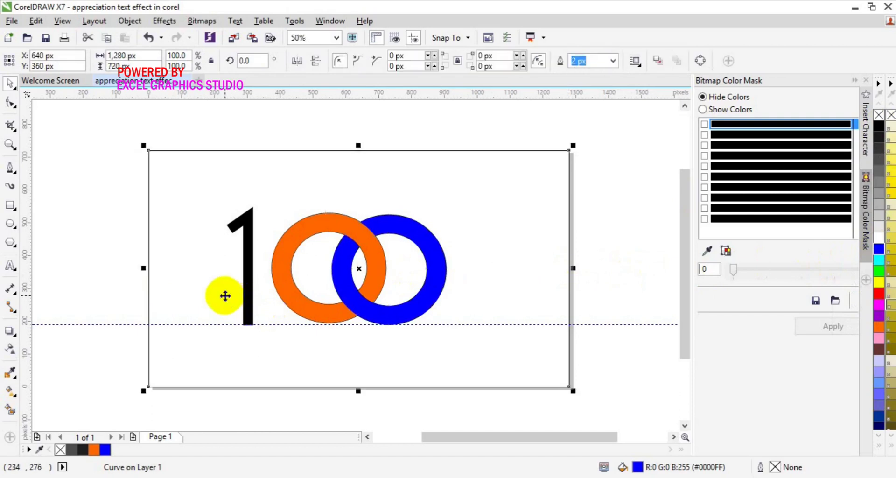
{"action": "left_click", "coordinate": [251, 305]}
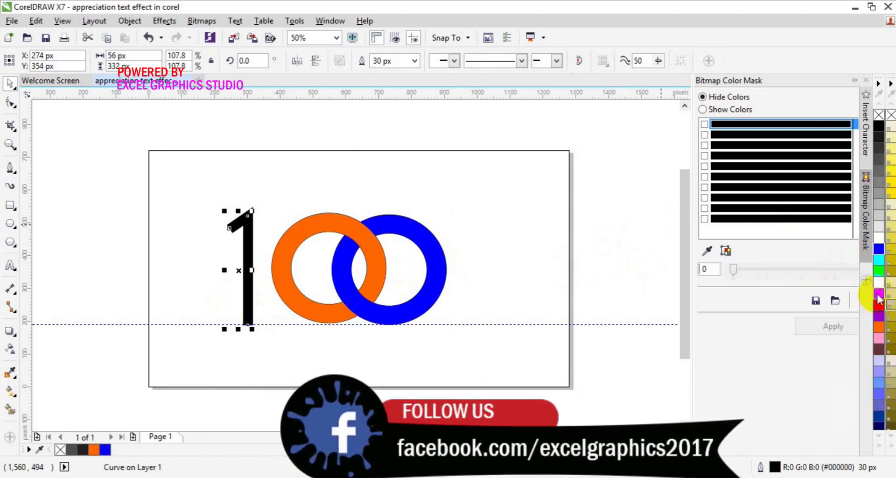
{"action": "left_click", "coordinate": [879, 299]}
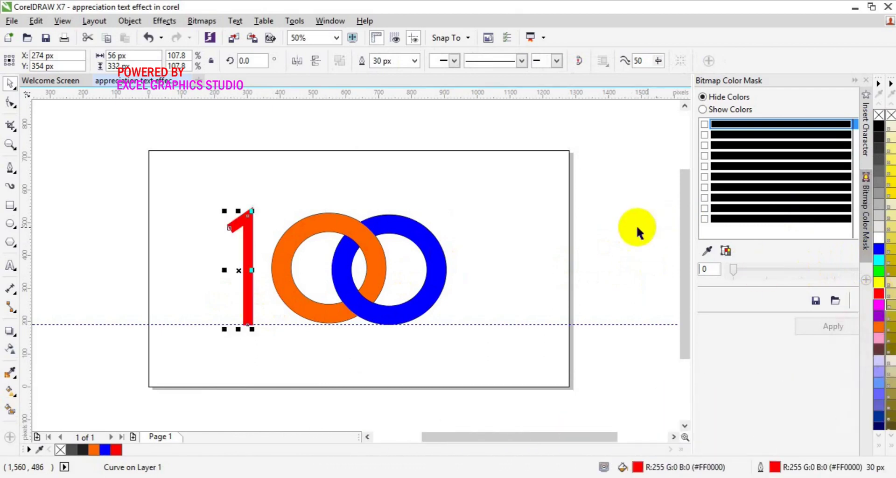
{"action": "left_click", "coordinate": [540, 249]}
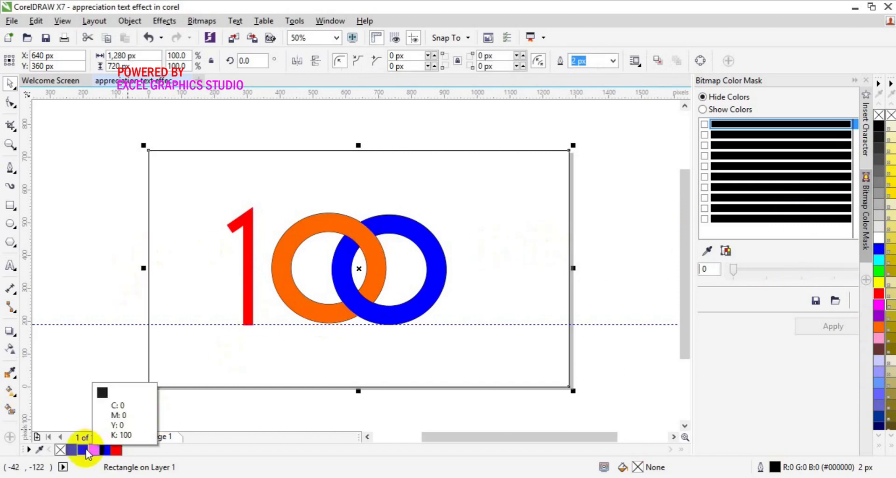
Give the background rectangle a solid black fill (C0 M0 Y0 K100) from the document palette.
{"action": "left_click", "coordinate": [86, 451]}
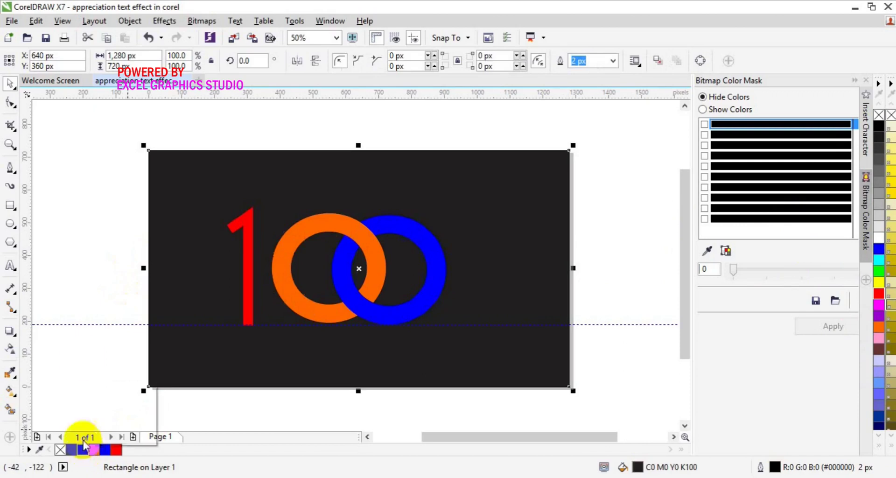
{"action": "left_click", "coordinate": [250, 267]}
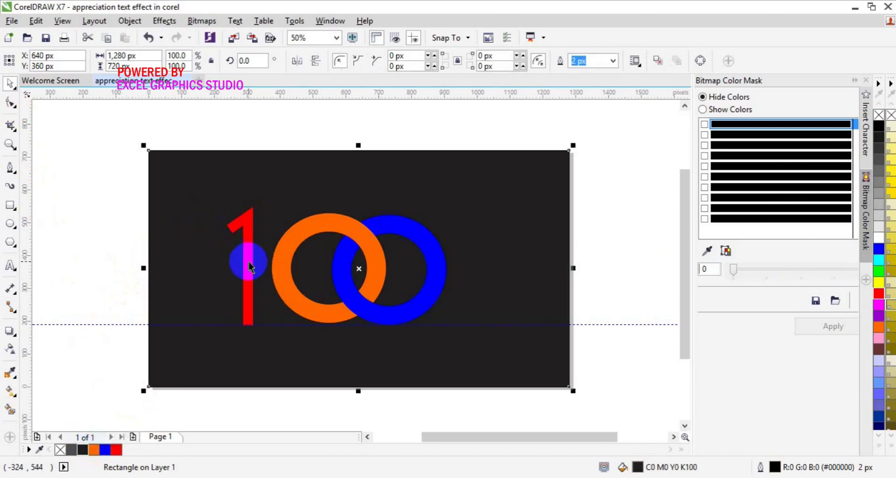
Give the red 1 a 40 px outline and nudge it slightly to the right.
{"action": "left_click", "coordinate": [251, 264]}
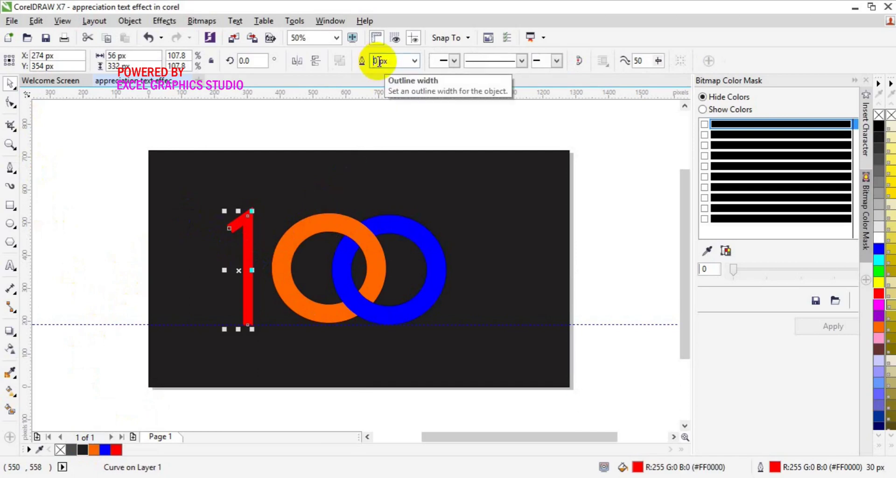
{"action": "key", "text": "Return"}
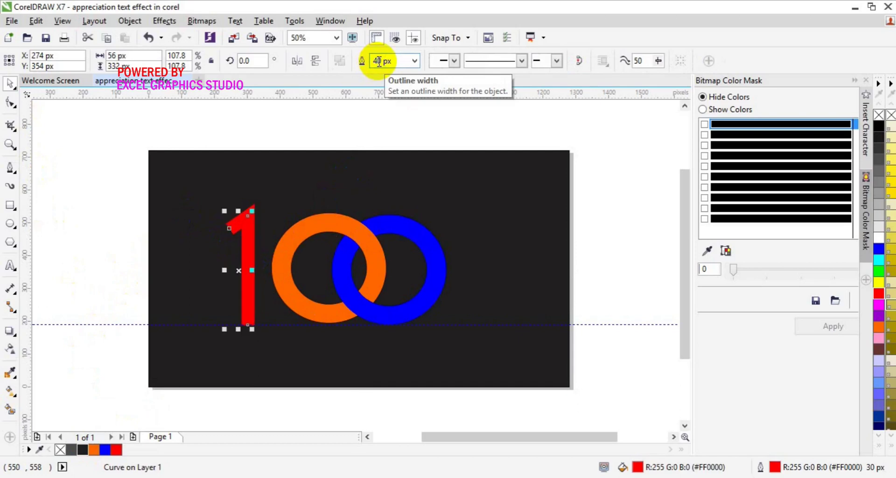
{"action": "left_click_drag", "start_coordinate": [246, 205], "coordinate": [249, 210]}
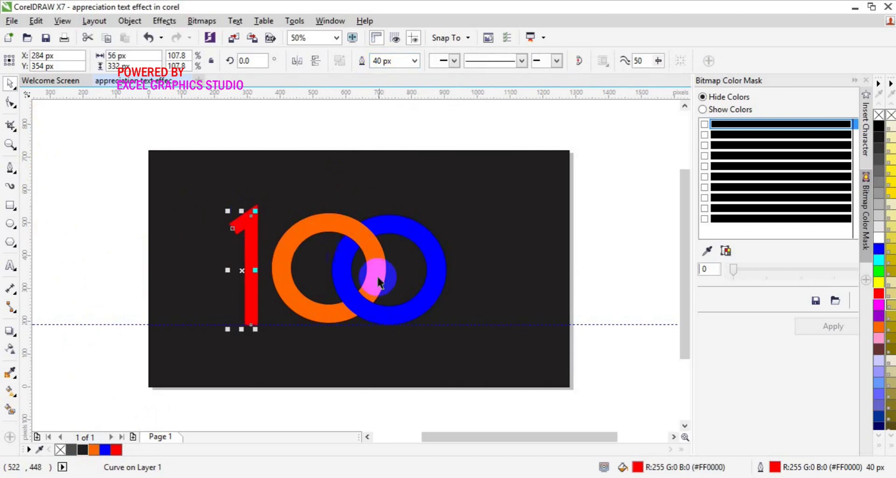
{"action": "left_click", "coordinate": [616, 243]}
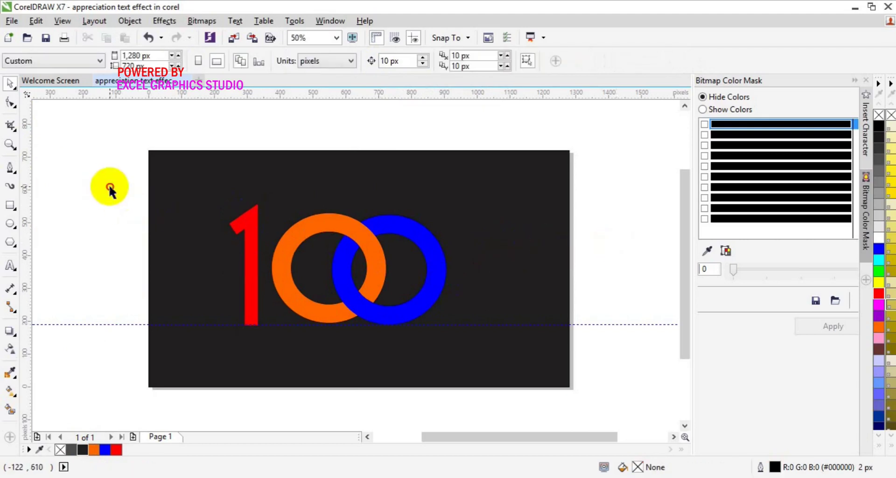
Group the rings and the red 1 and centre the group horizontally on the page.
{"action": "left_click_drag", "start_coordinate": [110, 187], "coordinate": [492, 322]}
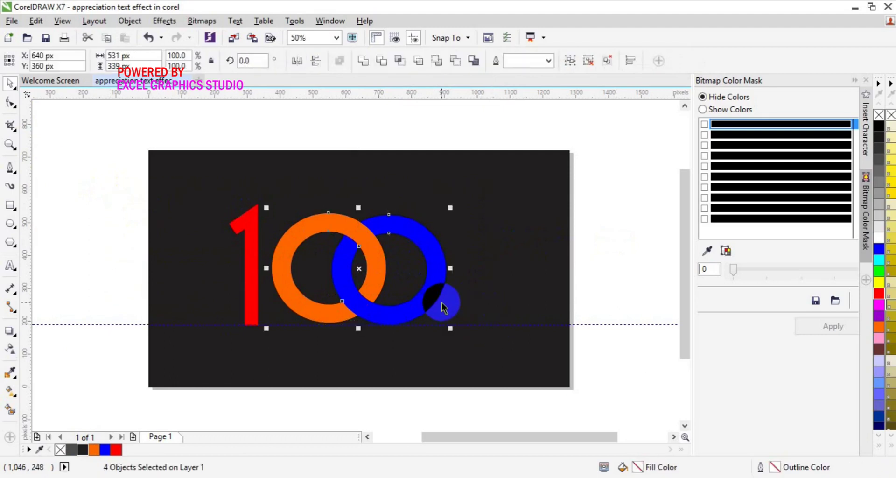
{"action": "left_click", "coordinate": [253, 294], "text": "shift"}
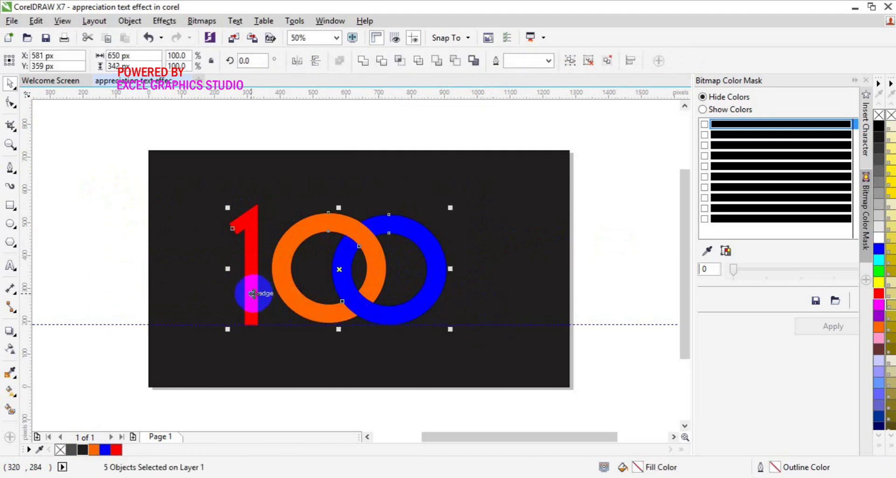
{"action": "left_click", "coordinate": [571, 65]}
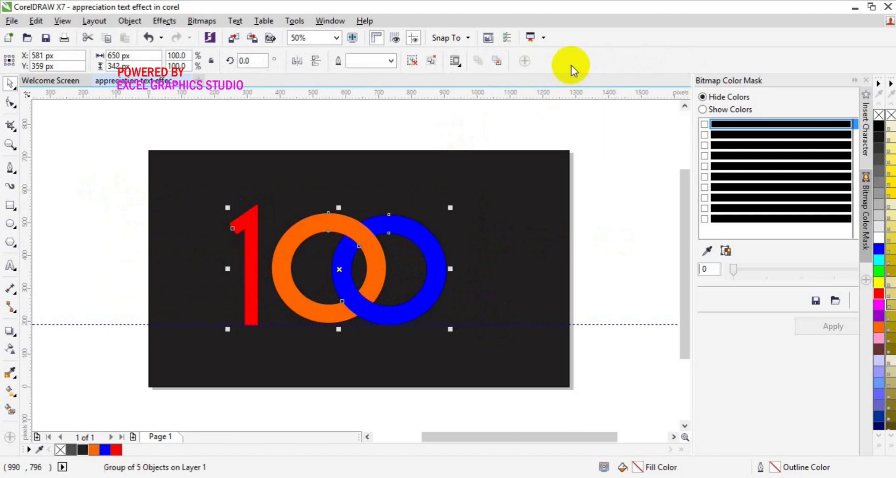
{"action": "key", "text": "p"}
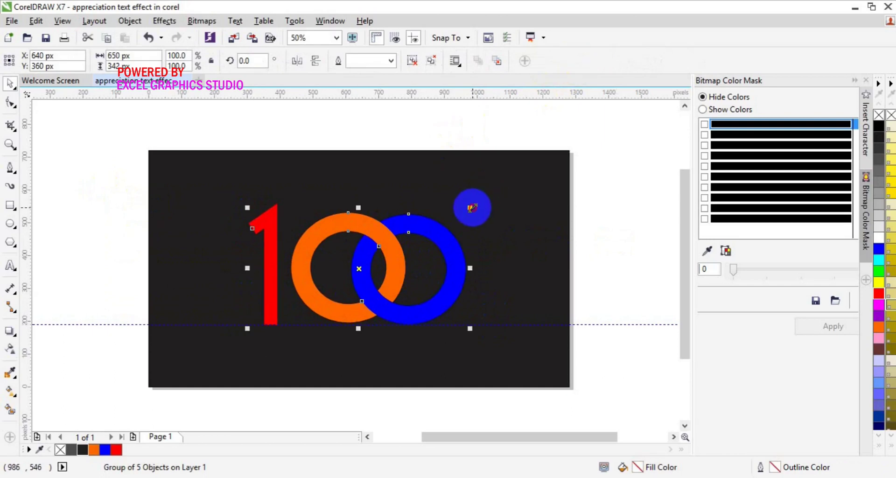
Enlarge the 100 group to about 110% (roughly 720 × 379 px), nudge it, then ungroup it.
{"action": "left_click_drag", "start_coordinate": [471, 207], "coordinate": [483, 196]}
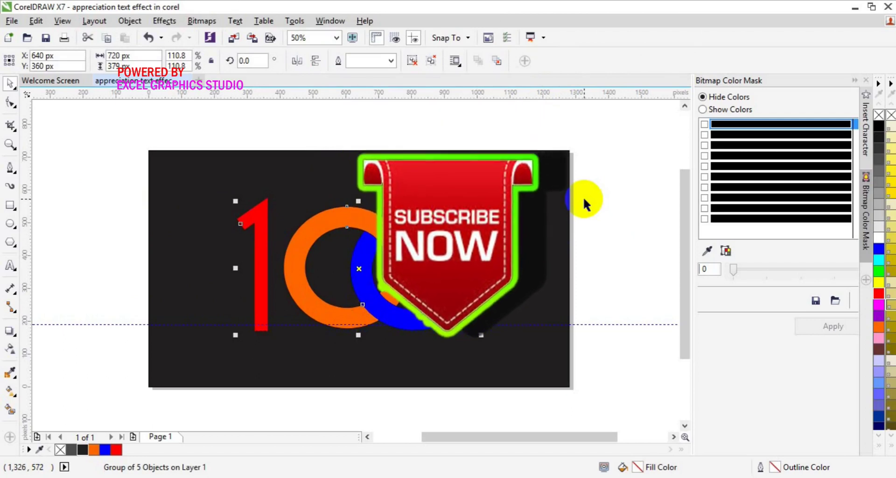
{"action": "key", "text": "Up"}
{"action": "key", "text": "Up"}
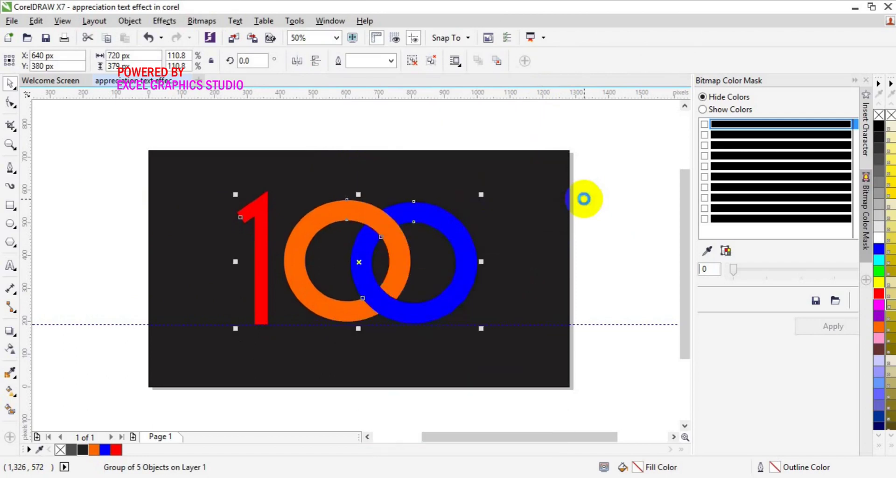
{"action": "key", "text": "Down"}
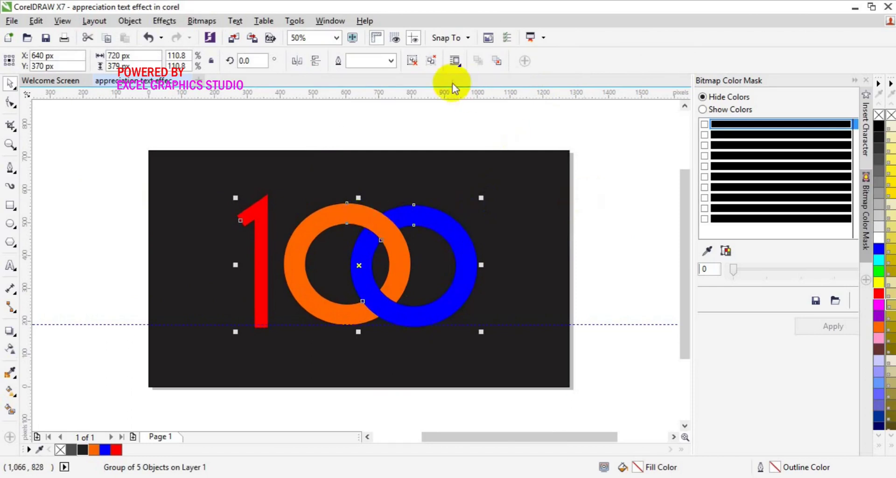
{"action": "left_click", "coordinate": [420, 66]}
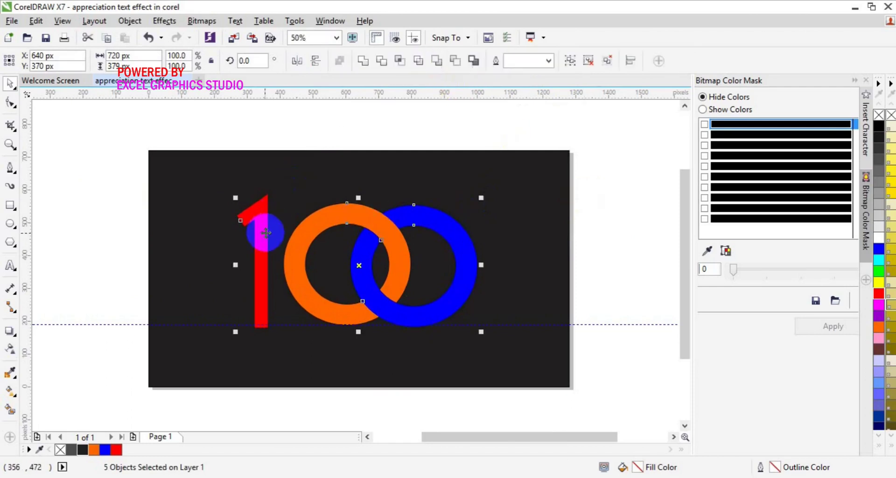
{"action": "left_click", "coordinate": [130, 236]}
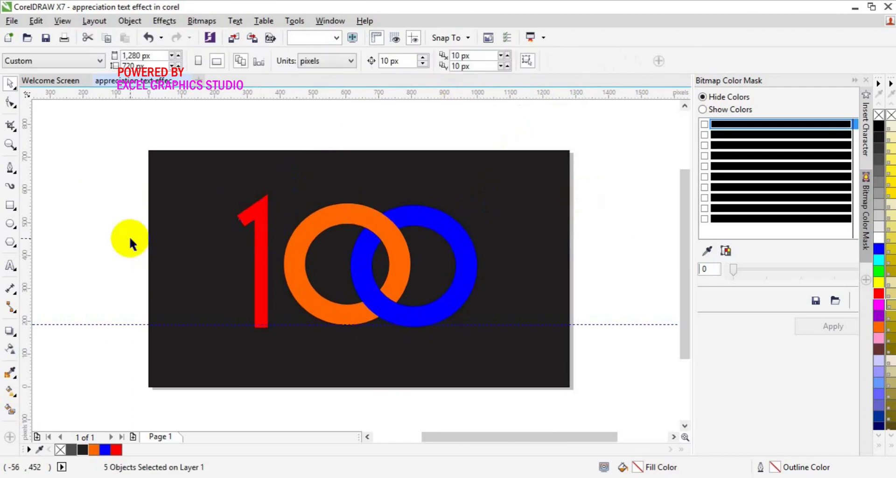
Resize the red 1 so its base sits on the guideline level with the rings, then delete the guideline.
{"action": "left_click", "coordinate": [262, 268]}
{"action": "left_click_drag", "start_coordinate": [262, 267], "coordinate": [252, 327]}
{"action": "left_click", "coordinate": [628, 244]}
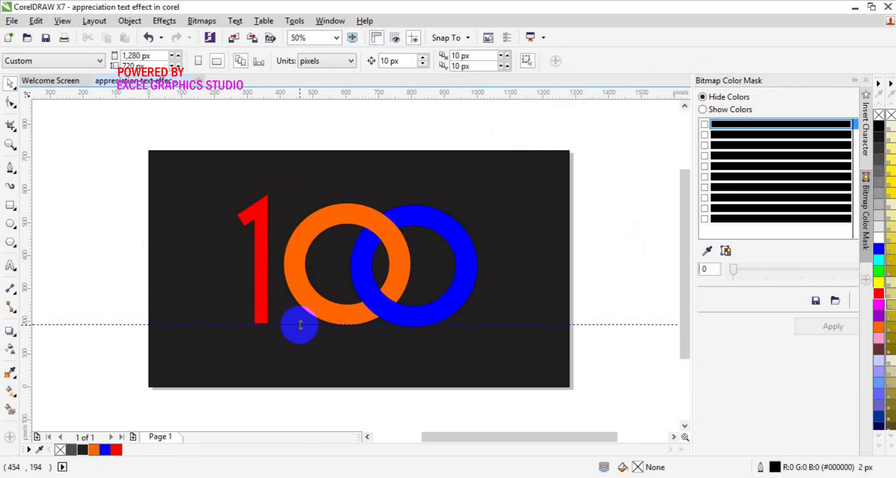
{"action": "right_click", "coordinate": [302, 324]}
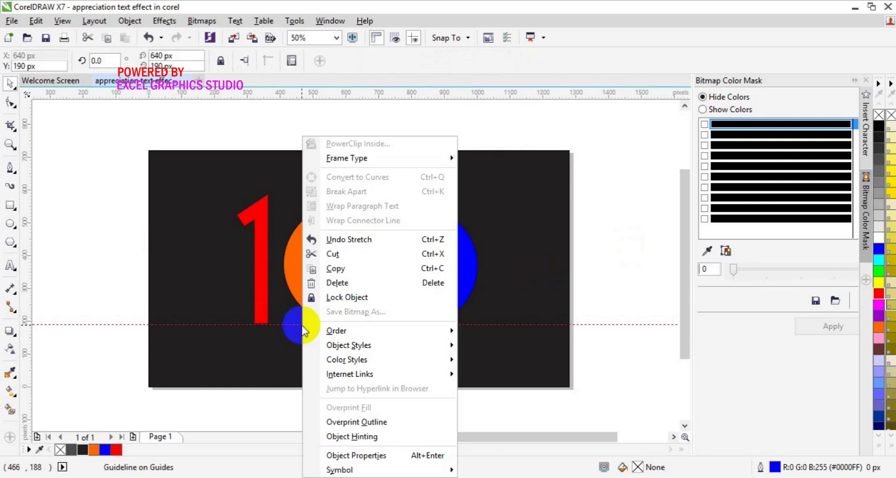
{"action": "left_click", "coordinate": [369, 282]}
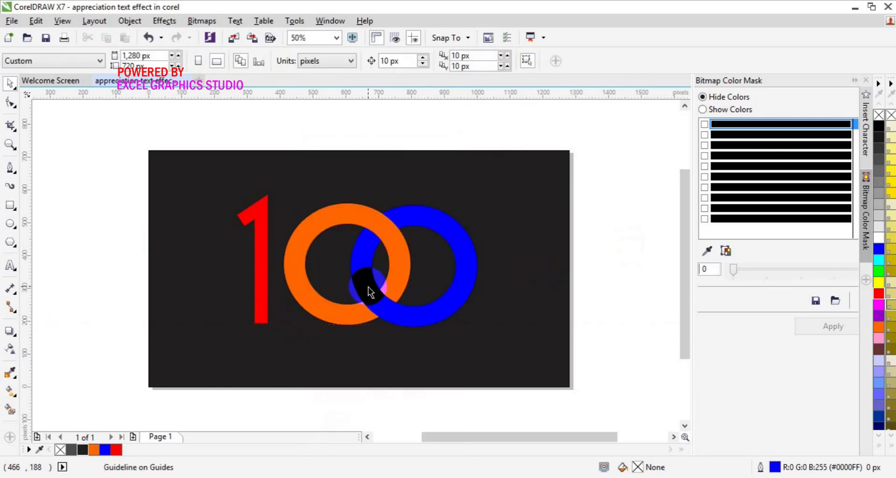
Type the artistic text 'THANK TO ALL FOR MAKING IT 100' at the lower left and select it all.
{"action": "left_click", "coordinate": [10, 267]}
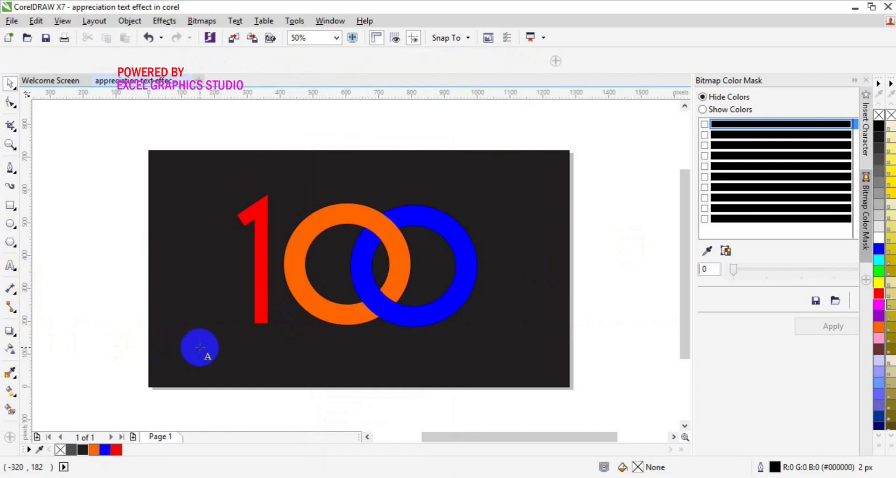
{"action": "left_click", "coordinate": [209, 341]}
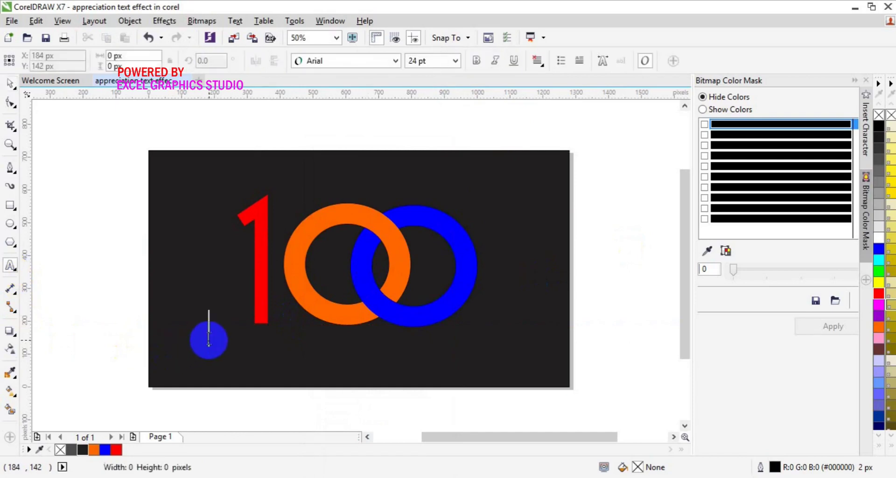
{"action": "type", "text": "THANK"}
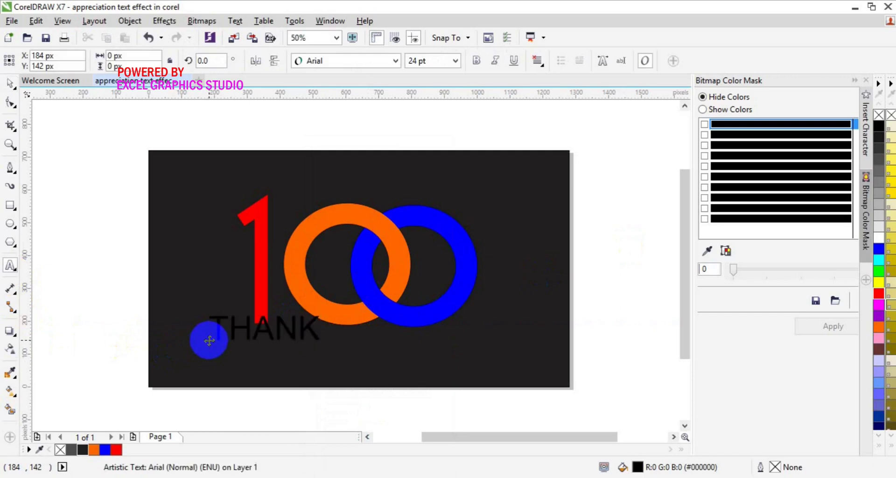
{"action": "key", "text": "Escape"}
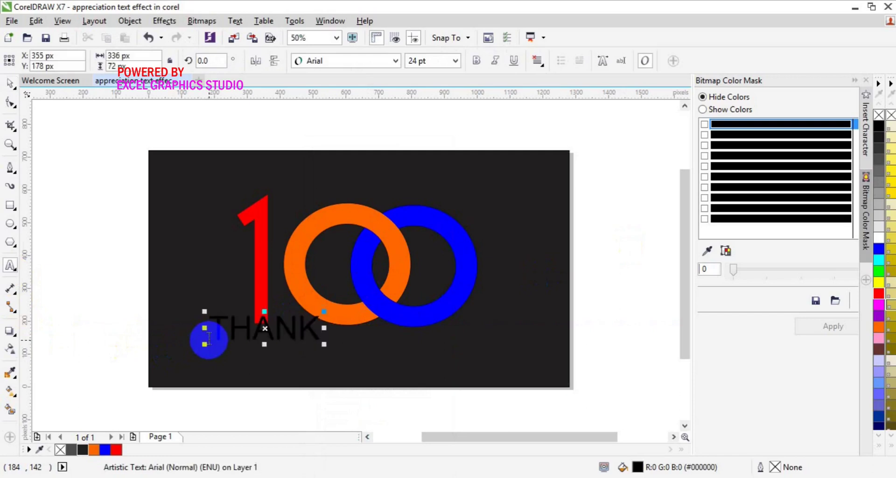
{"action": "key", "text": "Escape"}
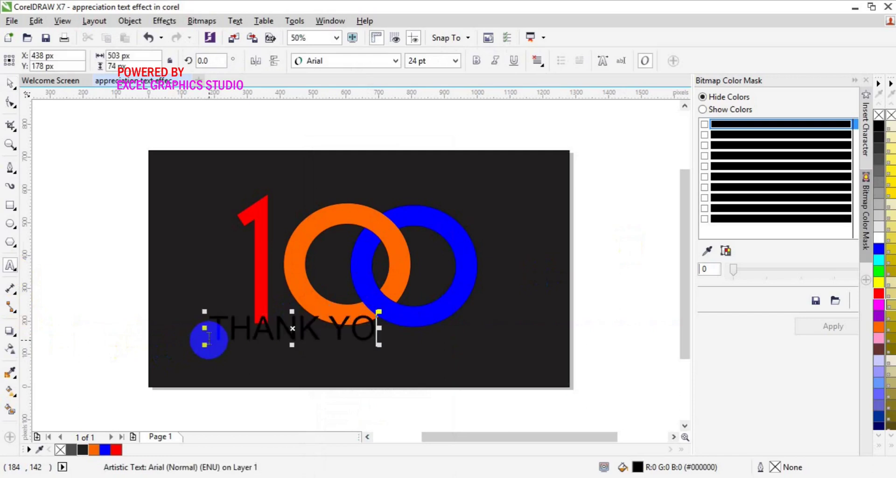
{"action": "key", "text": "BackSpace"}
{"action": "key", "text": "BackSpace"}
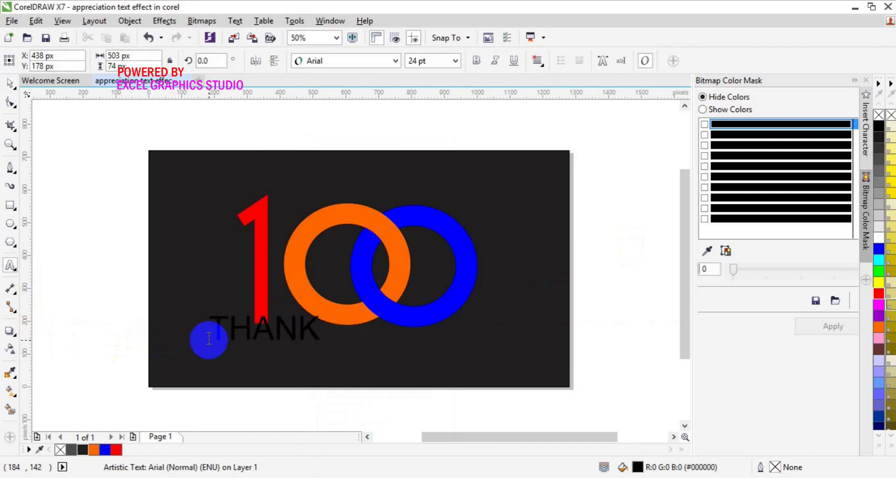
{"action": "type", "text": "TO A"}
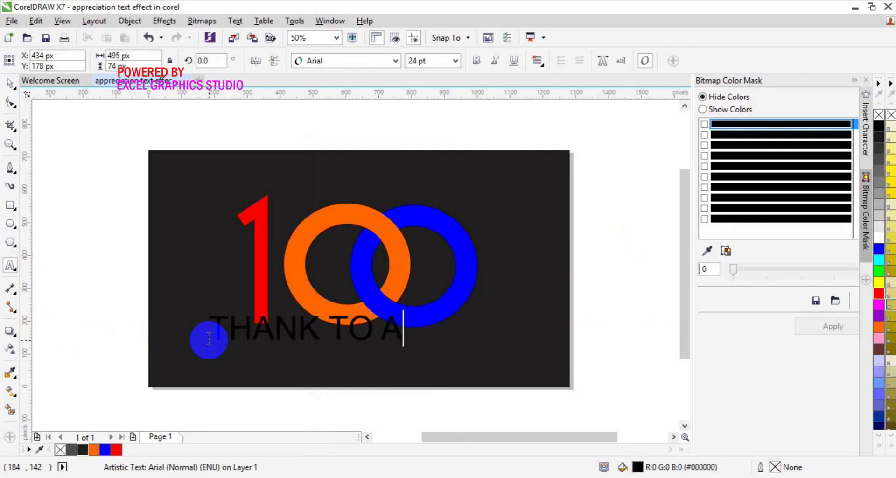
{"action": "type", "text": "LL"}
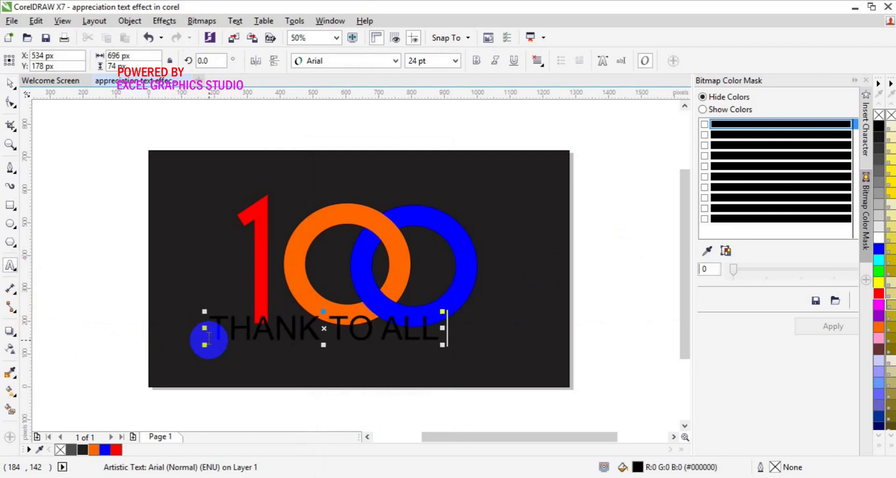
{"action": "type", "text": " FOR"}
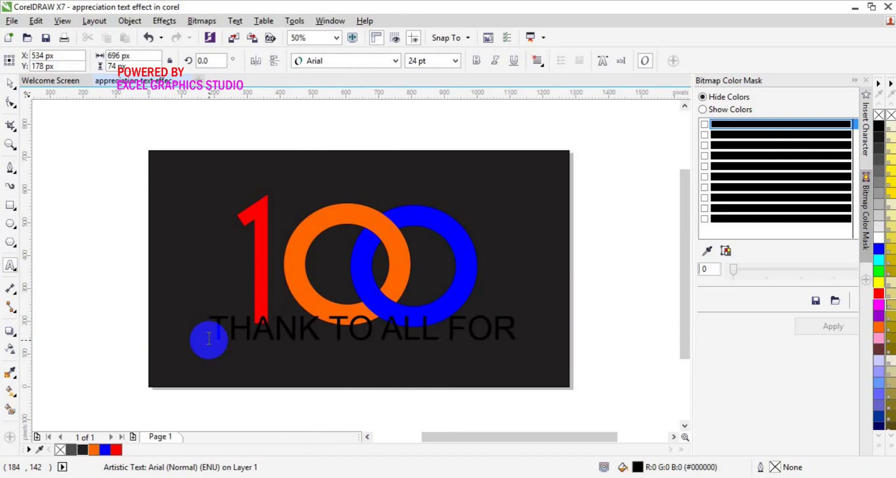
{"action": "type", "text": " MAKING "}
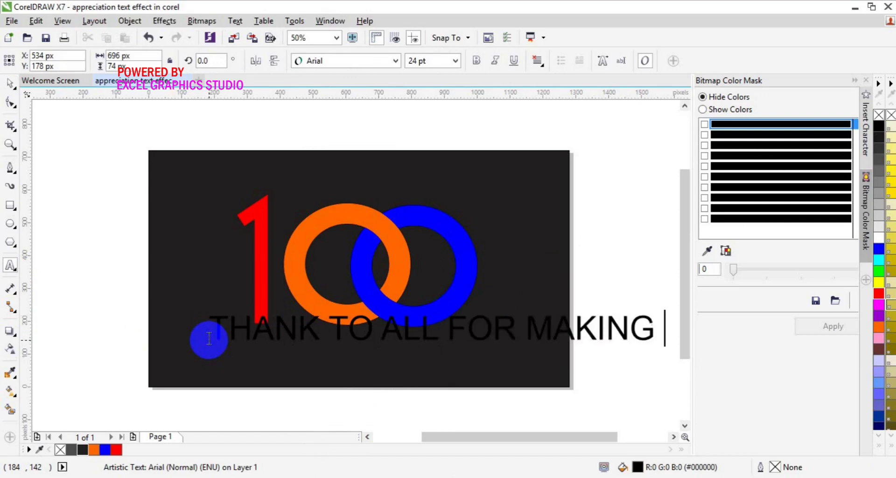
{"action": "type", "text": "IT "}
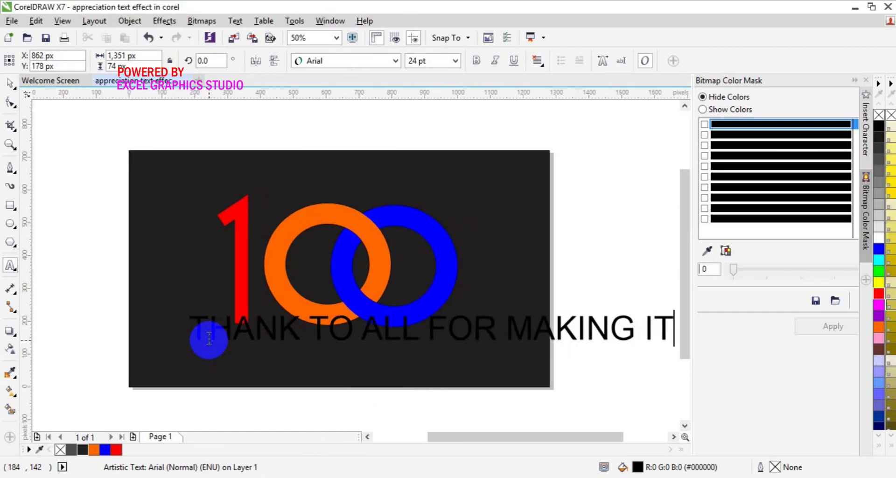
{"action": "type", "text": "100"}
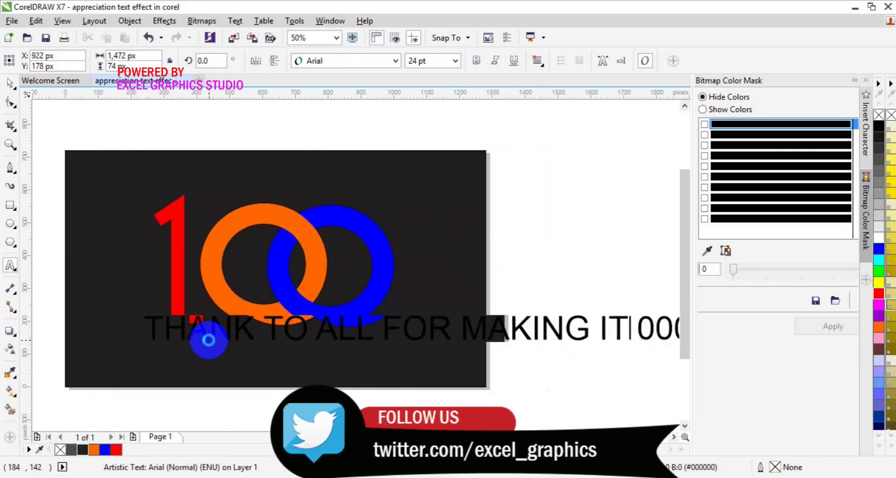
{"action": "key", "text": "ctrl+a"}
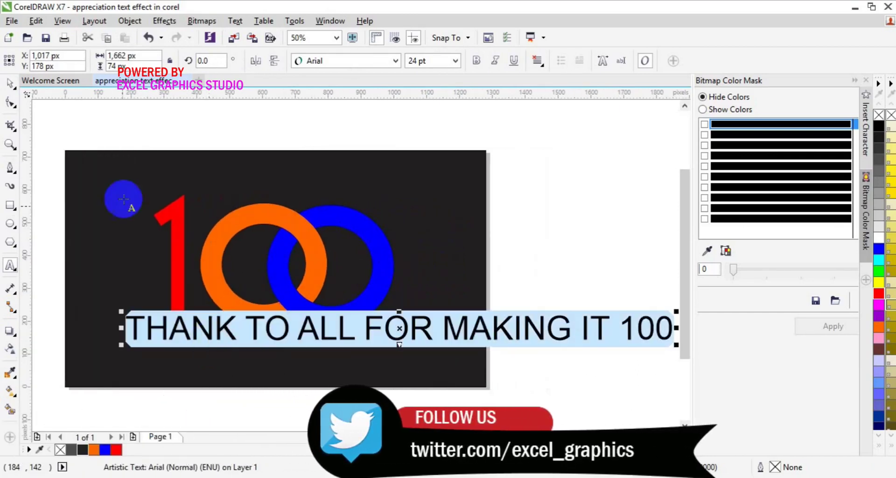
Change the caption's font to Bebas and its size to 18 pt.
{"action": "left_click", "coordinate": [397, 59]}
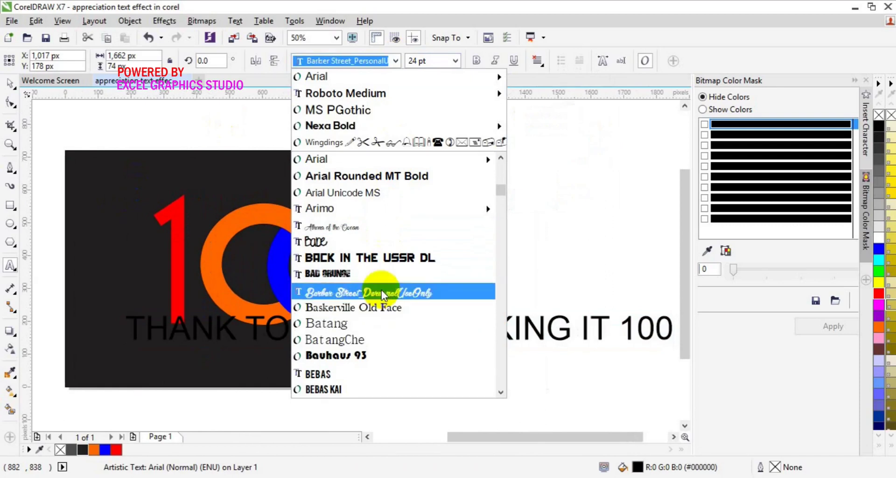
{"action": "mouse_move", "coordinate": [373, 166]}
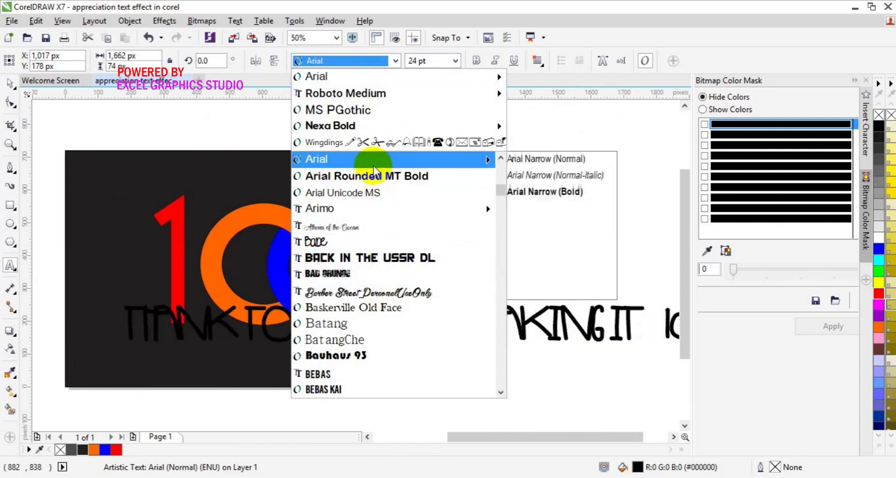
{"action": "type", "text": "Babe"}
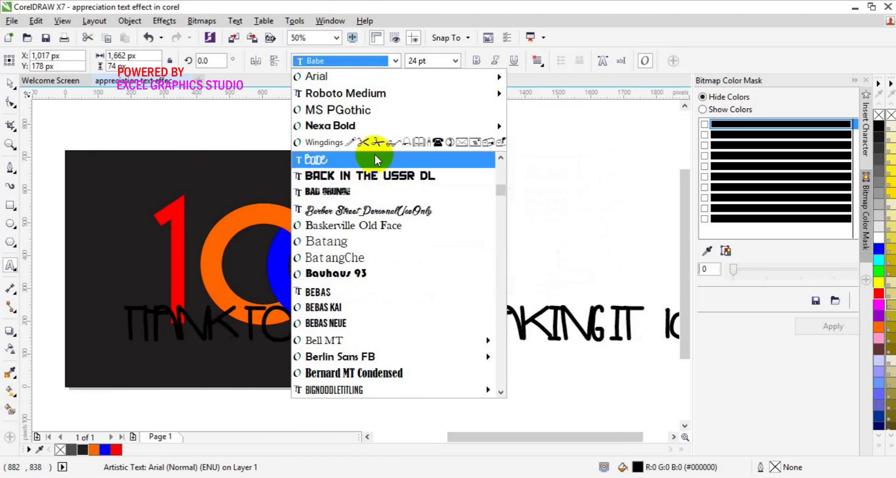
{"action": "left_click", "coordinate": [374, 291]}
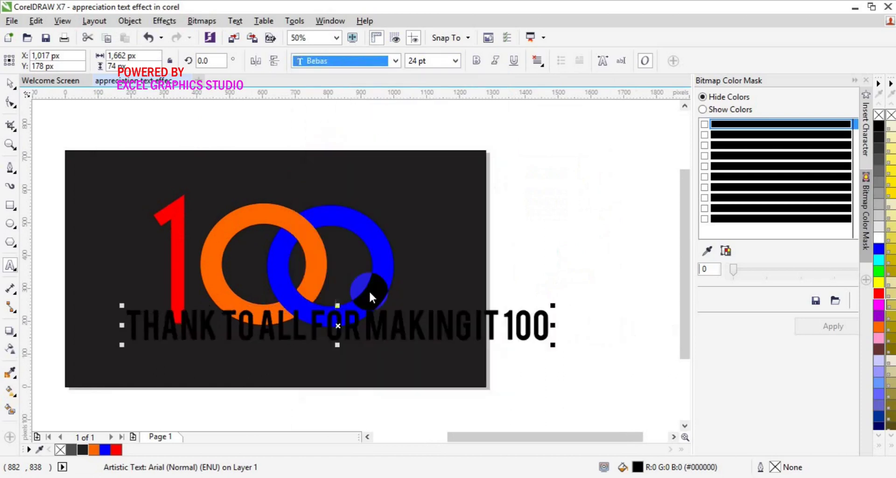
{"action": "left_click", "coordinate": [454, 61]}
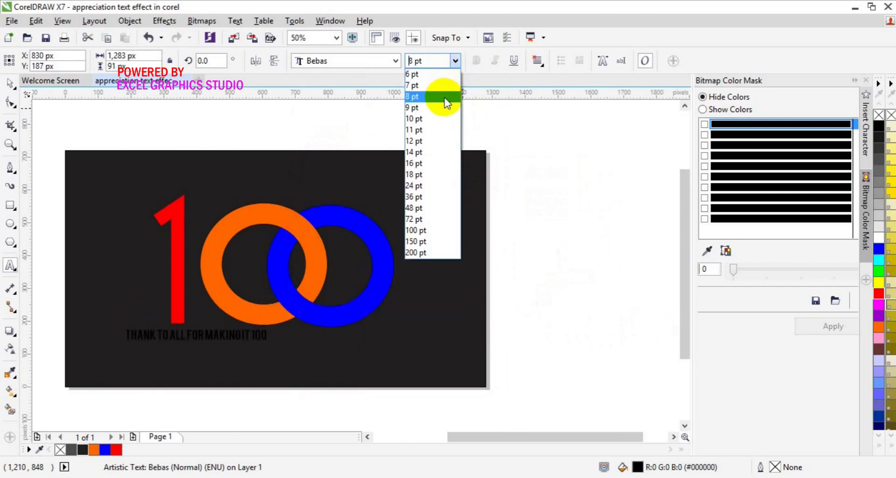
{"action": "left_click", "coordinate": [442, 175]}
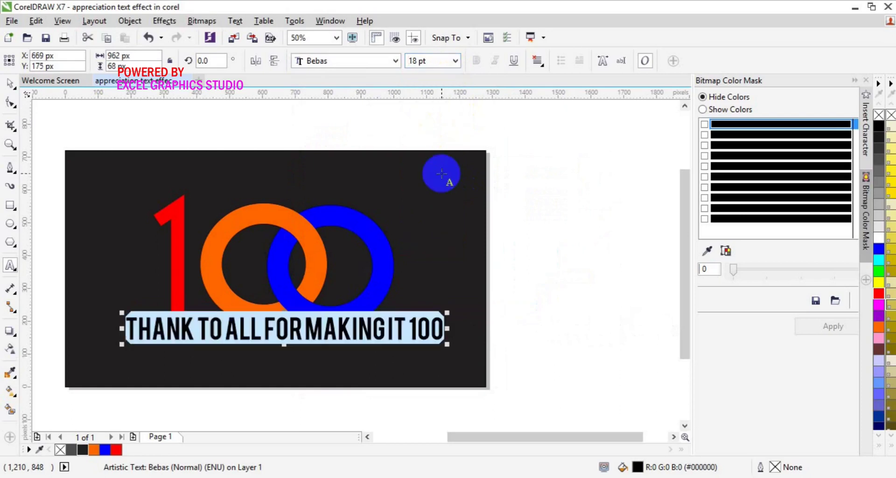
Colour the caption white and move it below the 100, adjusting its characters with the Shape tool.
{"action": "left_click", "coordinate": [879, 241]}
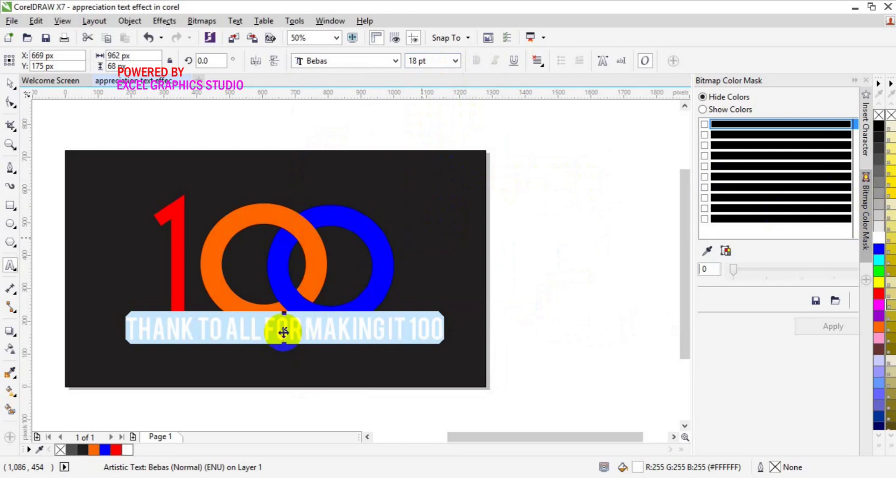
{"action": "left_click_drag", "start_coordinate": [283, 330], "coordinate": [267, 347]}
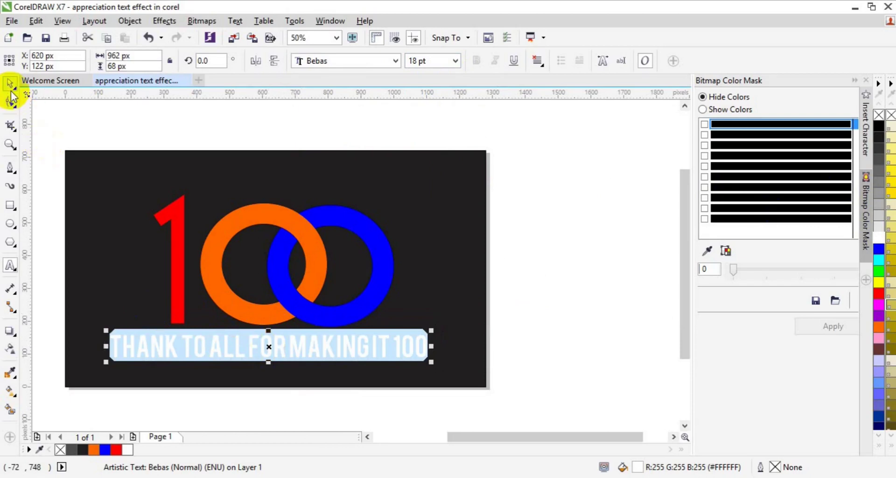
{"action": "left_click", "coordinate": [12, 96]}
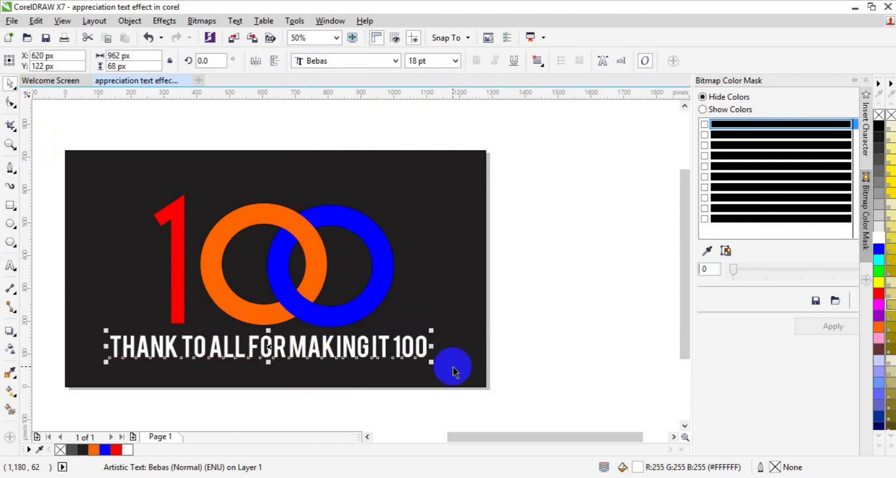
{"action": "left_click_drag", "start_coordinate": [452, 371], "coordinate": [428, 322]}
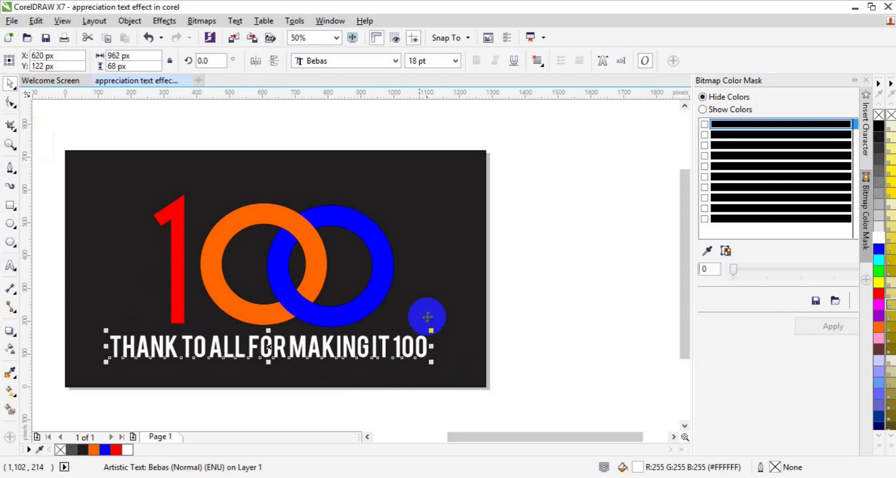
{"action": "left_click", "coordinate": [367, 435]}
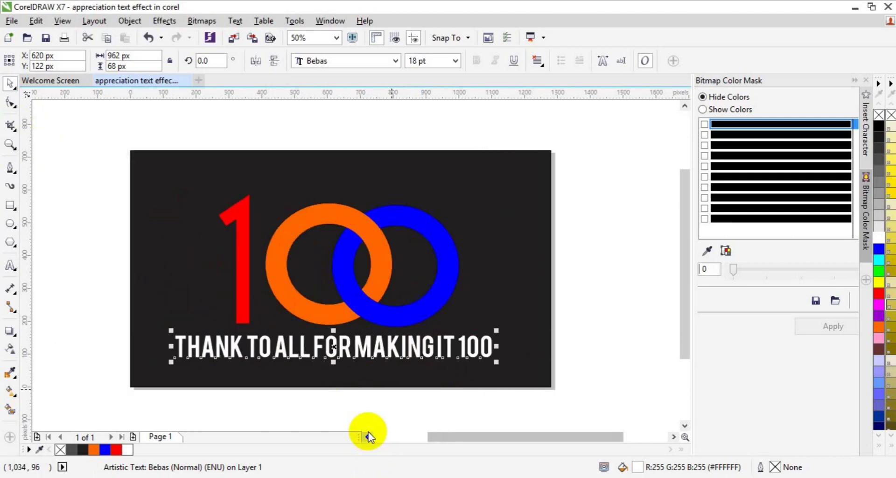
{"action": "left_click", "coordinate": [586, 317]}
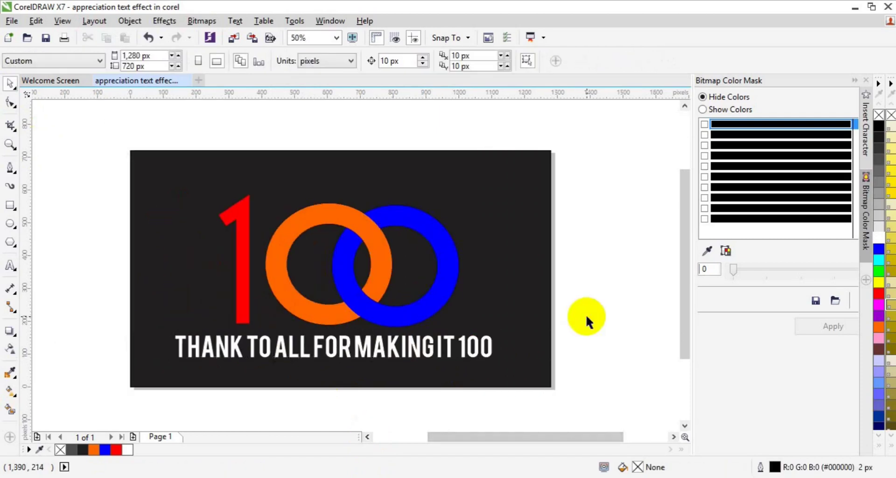